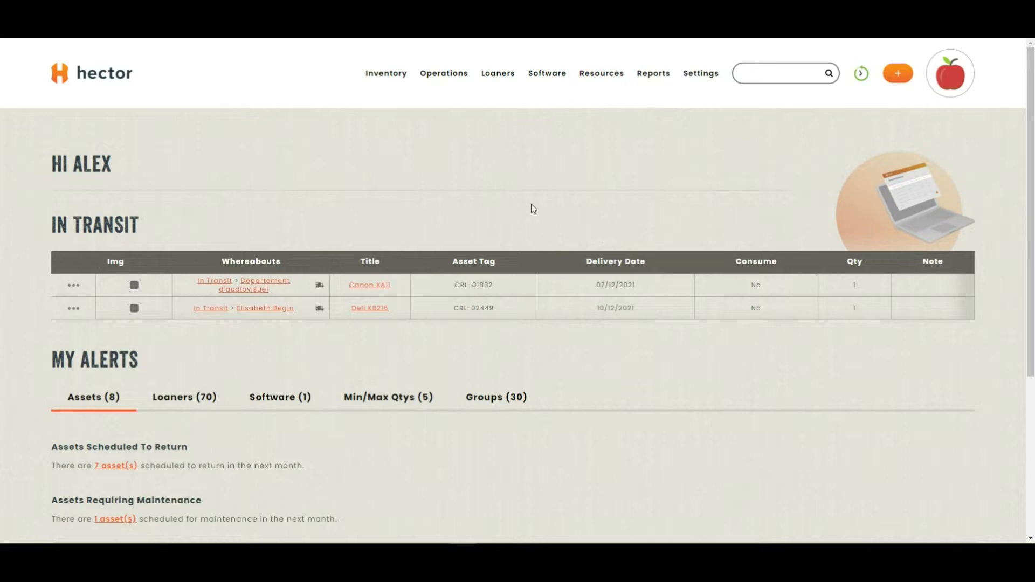
pyautogui.moveTo(442, 76)
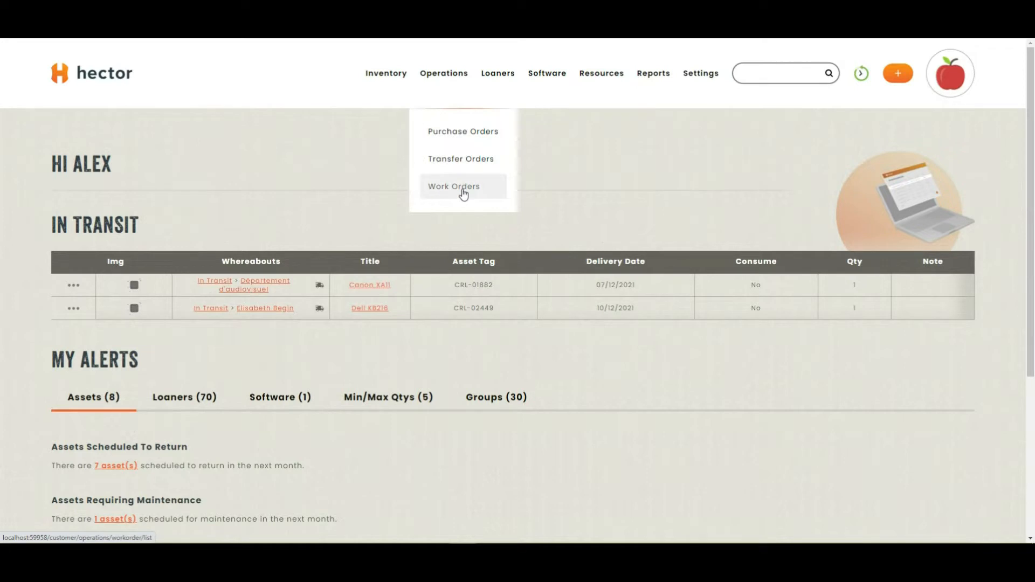
pyautogui.moveTo(614, 106)
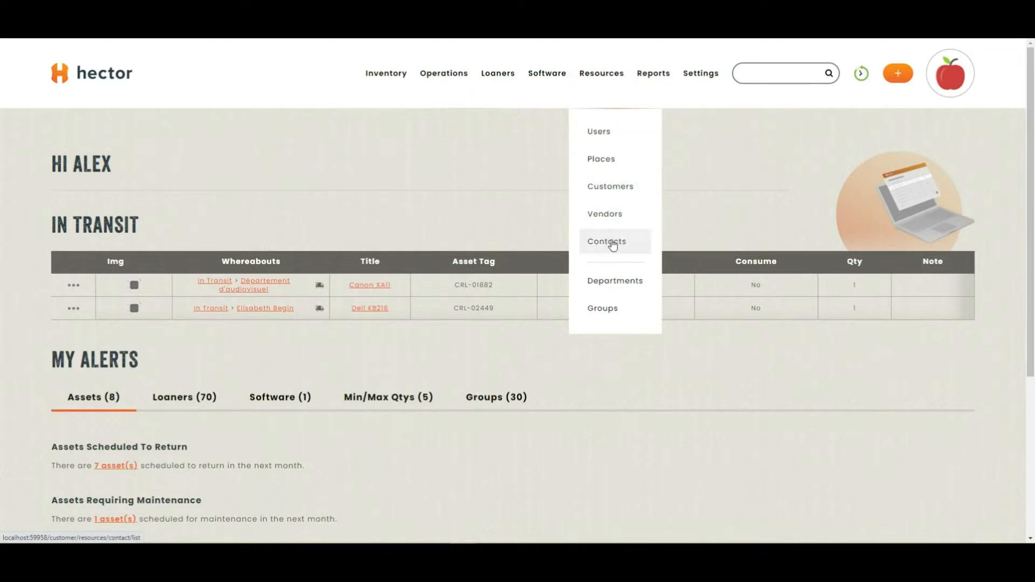
# Open the Transfer Order section of the Operations Configuration settings.
pyautogui.moveTo(704, 82)
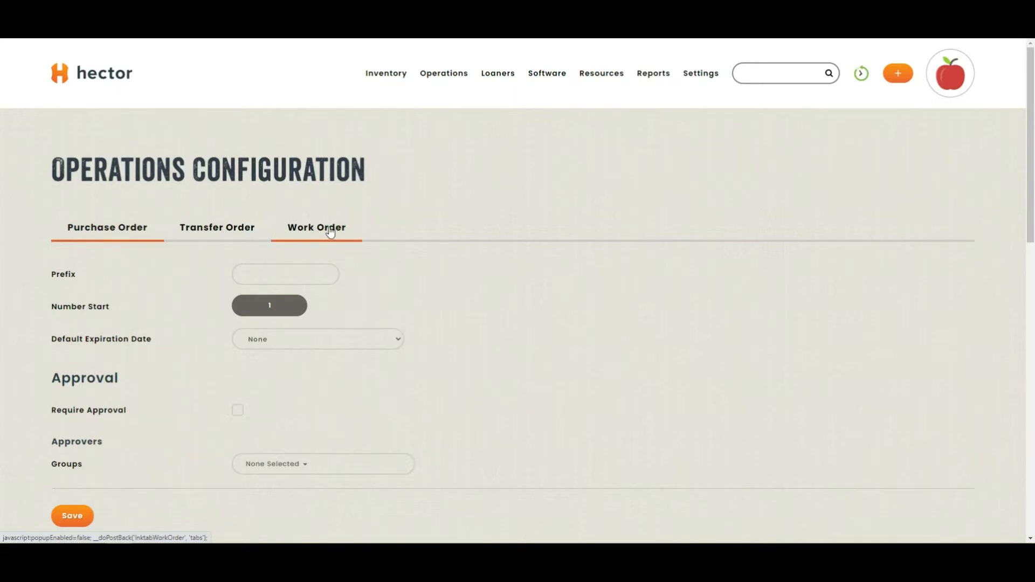
pyautogui.click(221, 232)
pyautogui.scroll(-1, 683, 348)
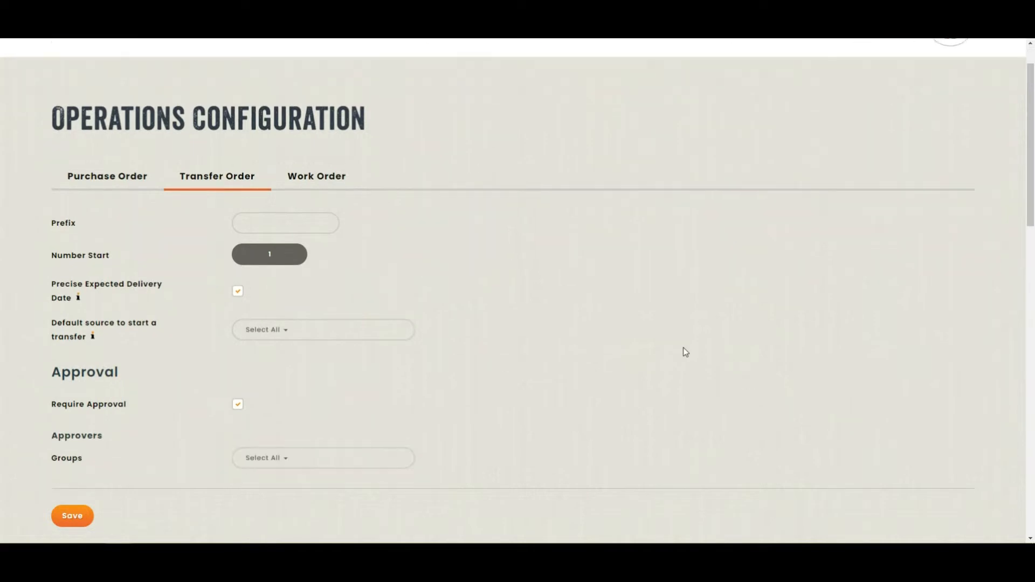
# Examine the transfer order prefix, number start, expected delivery date and default source options.
pyautogui.click(278, 229)
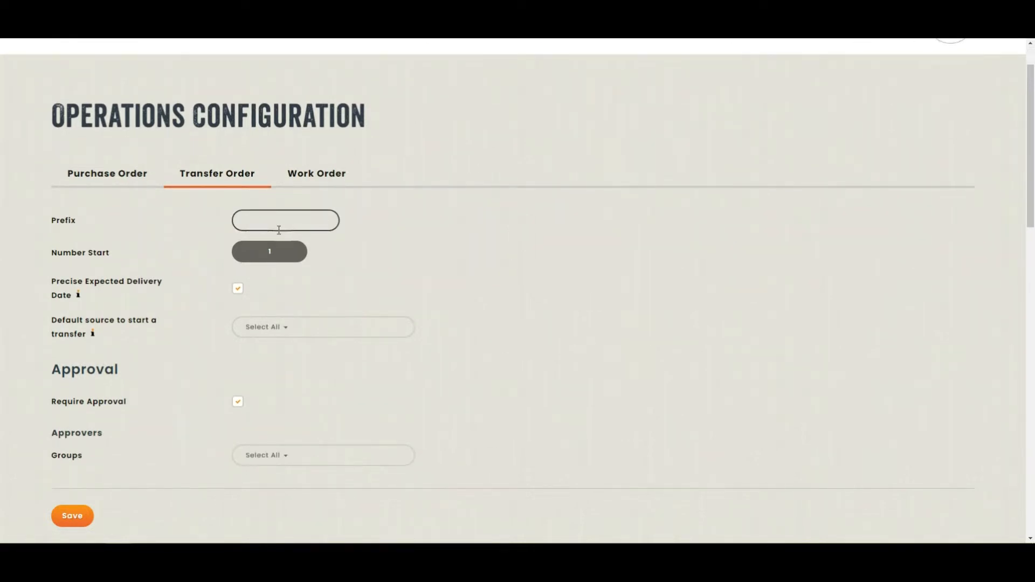
pyautogui.scroll(-1, 274, 227)
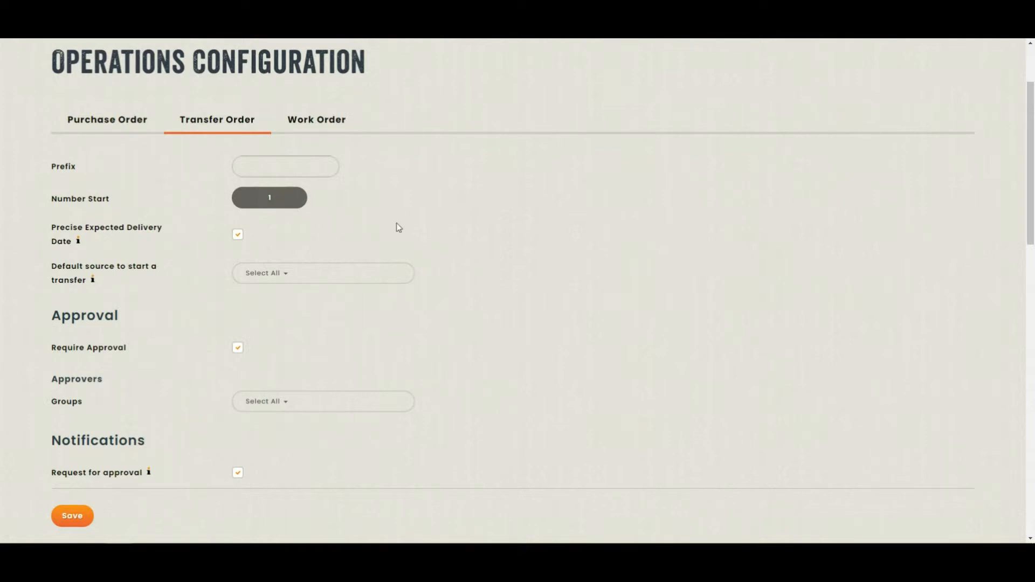
pyautogui.scroll(-1, 364, 221)
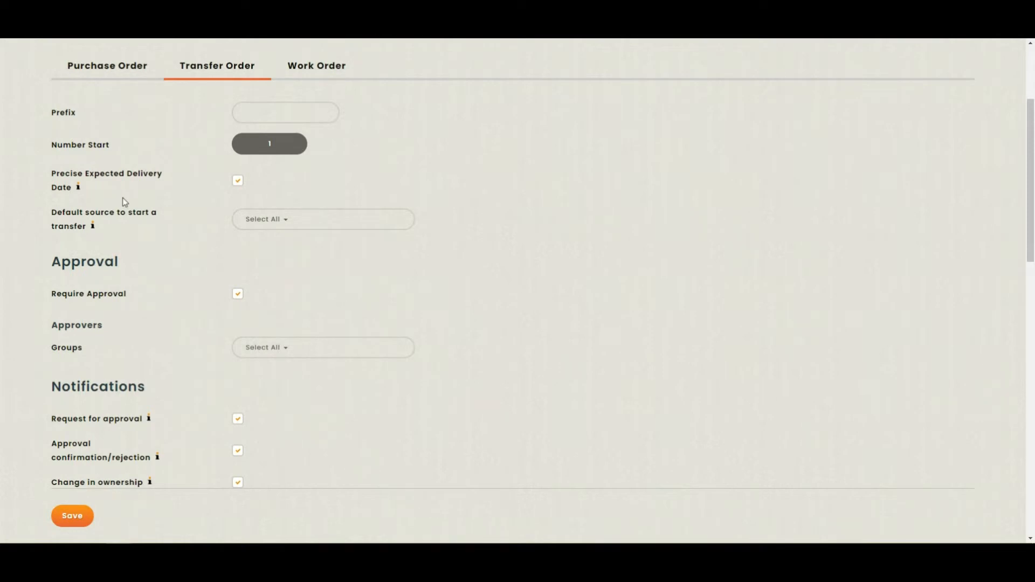
pyautogui.click(283, 222)
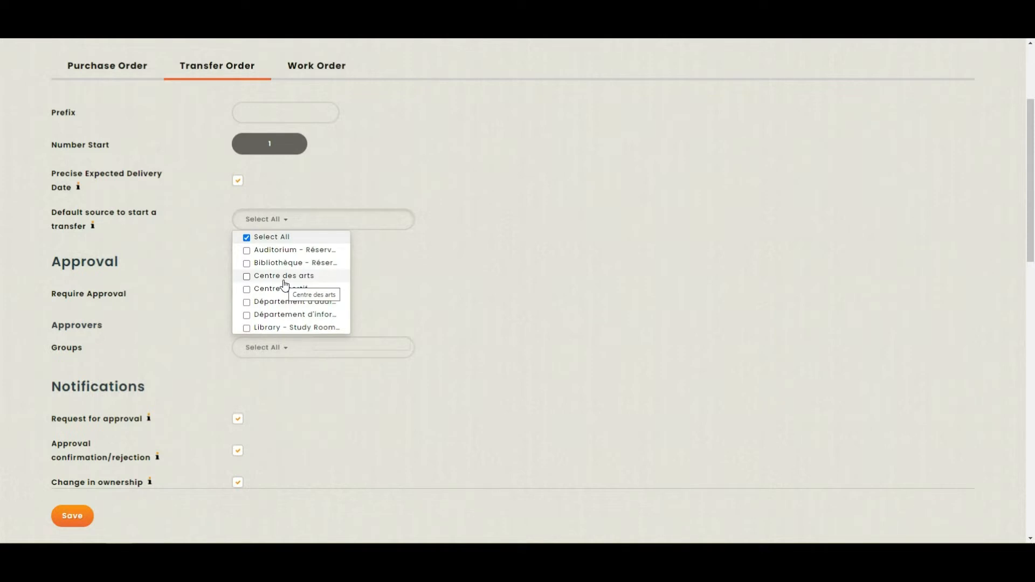
pyautogui.click(439, 286)
pyautogui.scroll(-1, 427, 301)
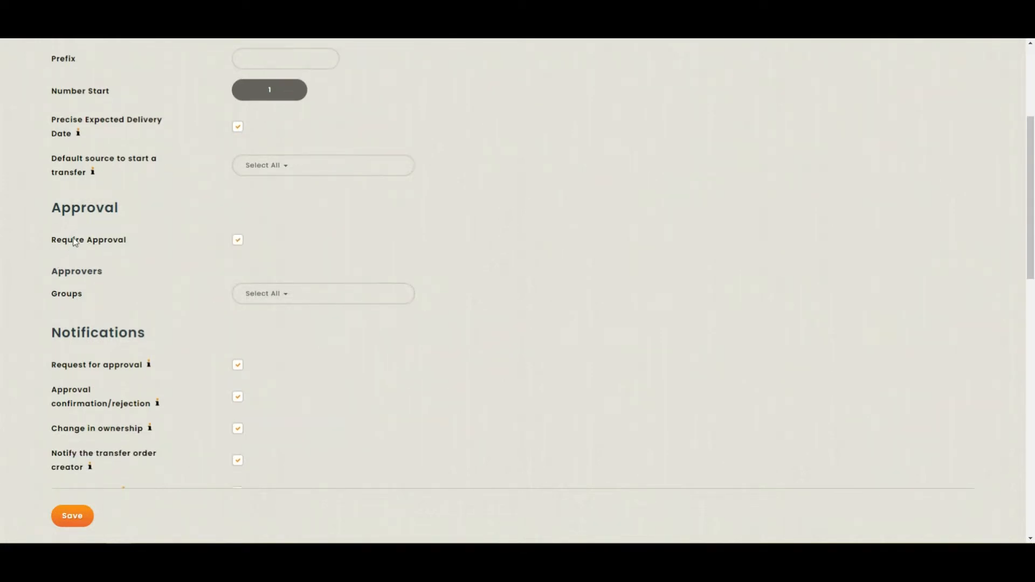
# Review the transfer order approval requirement and approver groups, and check where groups are managed under resources.
pyautogui.scroll(-1, 89, 240)
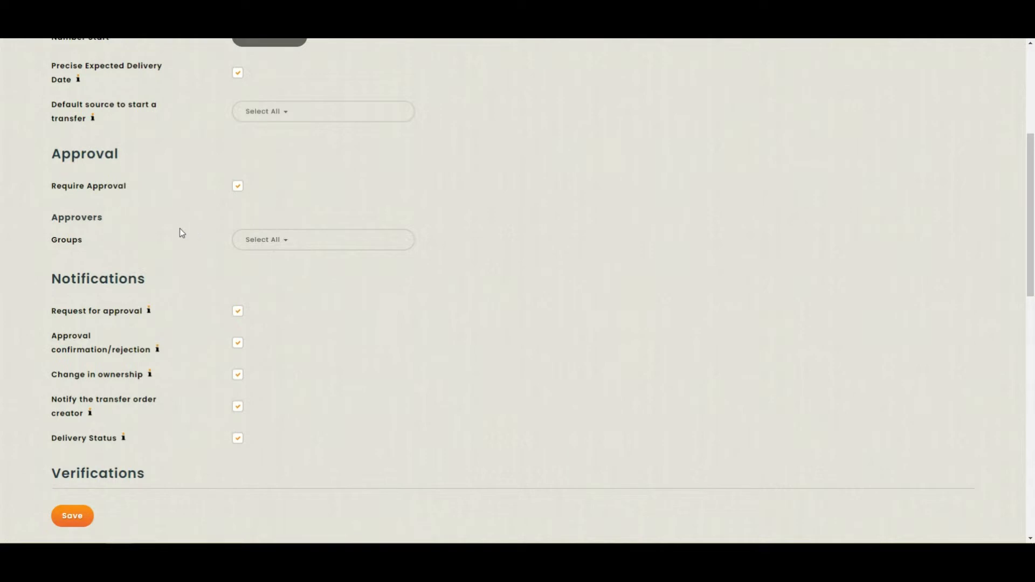
pyautogui.scroll(-1, 162, 232)
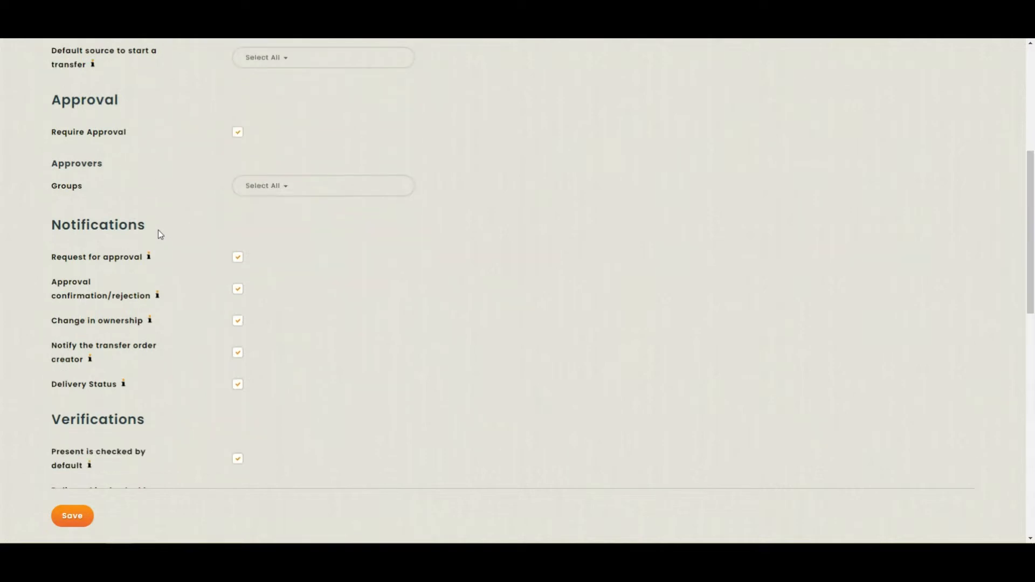
pyautogui.click(255, 187)
pyautogui.click(251, 189)
pyautogui.scroll(3, 200, 241)
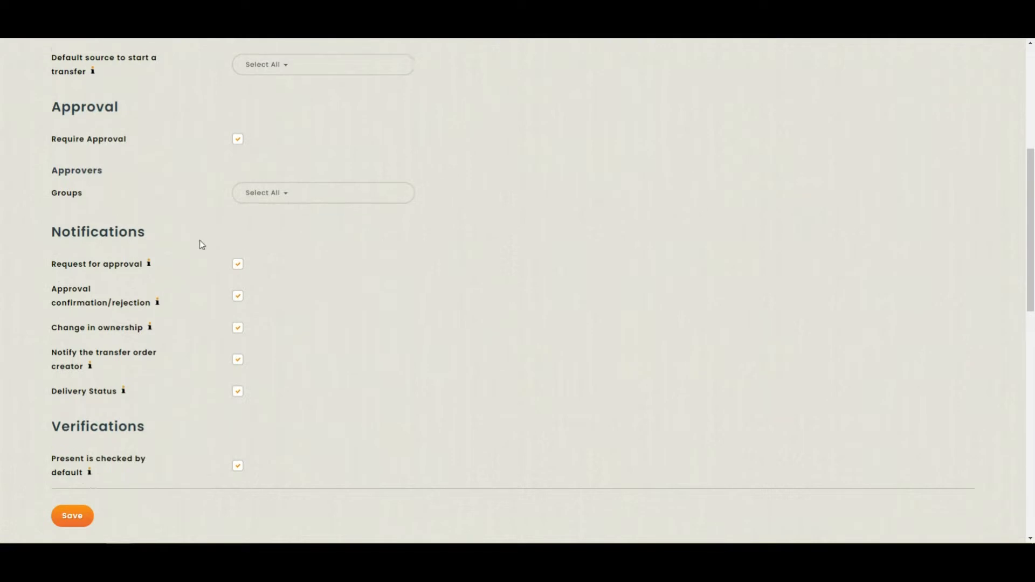
pyautogui.scroll(3, 580, 190)
pyautogui.moveTo(595, 77)
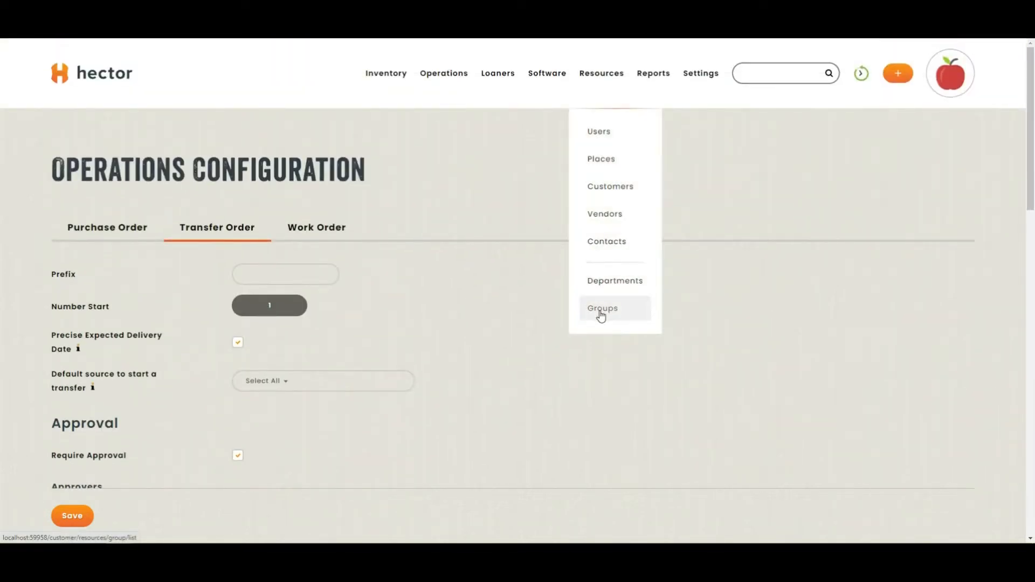
pyautogui.scroll(-7, 399, 322)
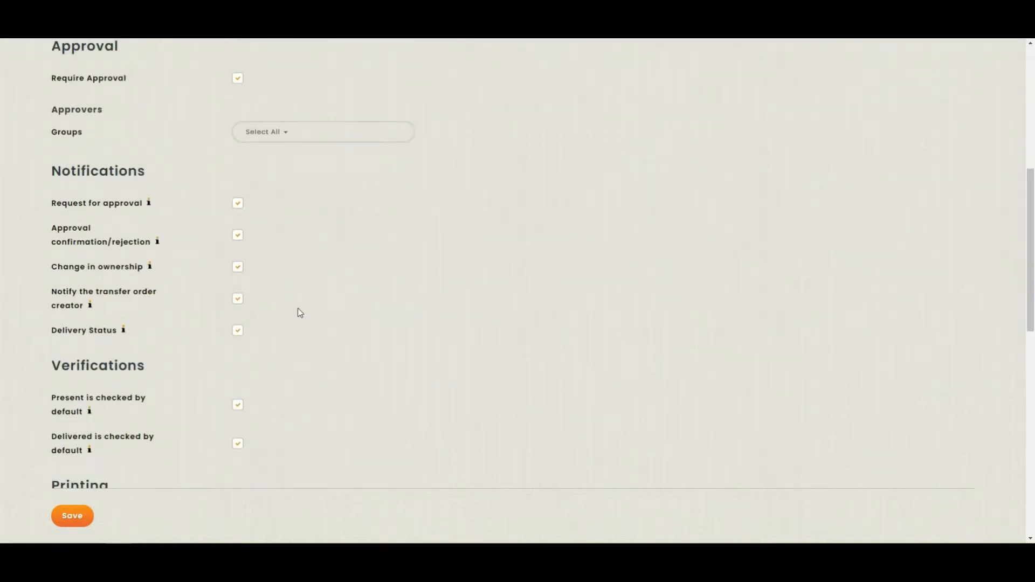
# Review the notification, verification and barcode printing settings for transfer orders.
pyautogui.scroll(-1, 300, 313)
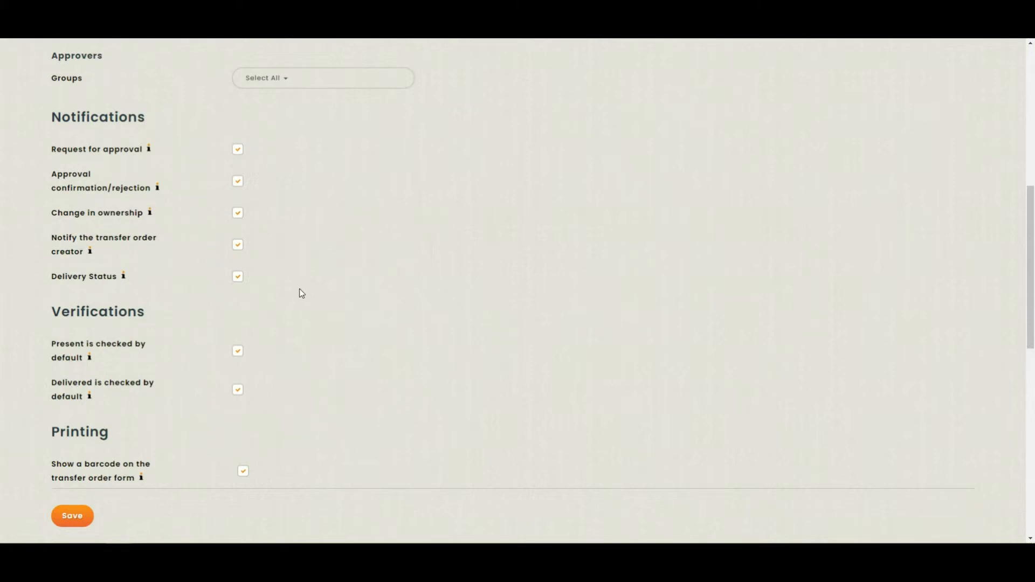
pyautogui.scroll(-1, 298, 294)
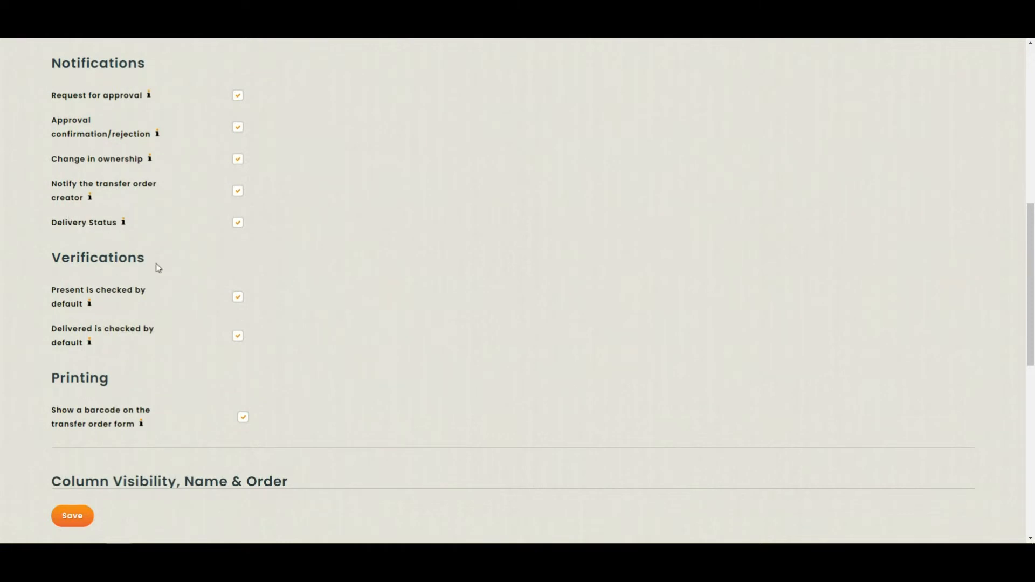
pyautogui.scroll(-1, 149, 265)
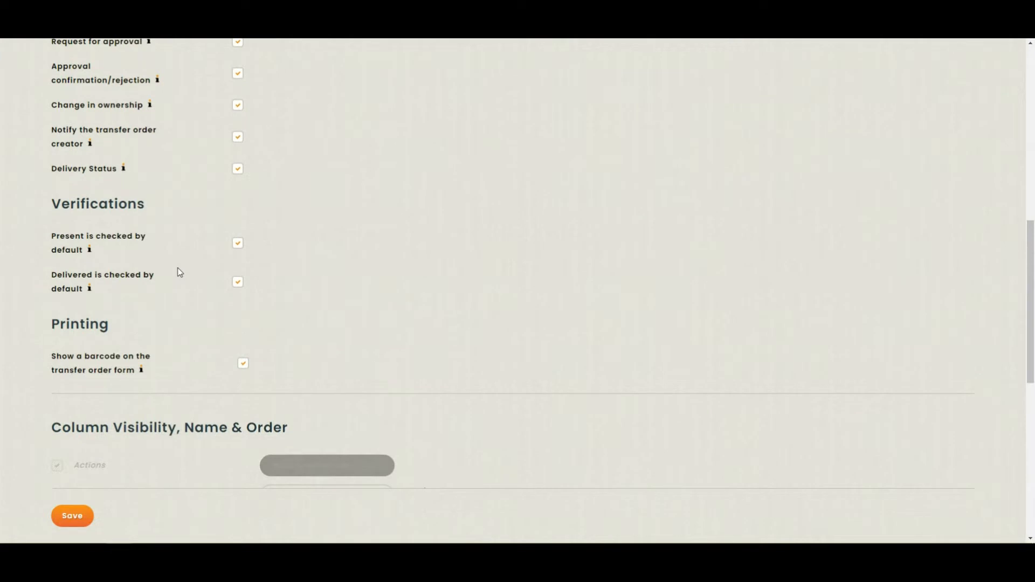
pyautogui.scroll(-1, 180, 273)
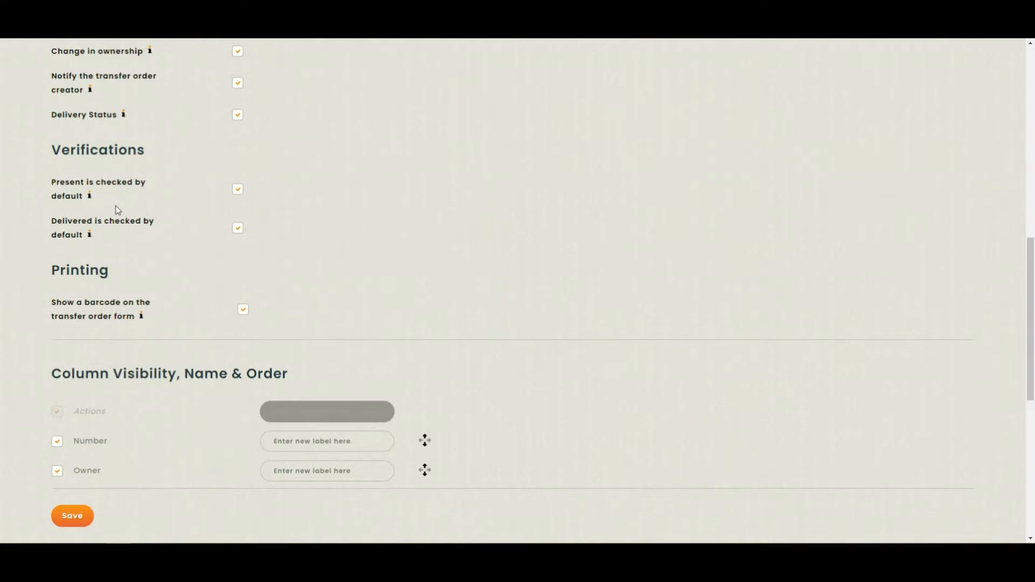
pyautogui.scroll(-2, 118, 210)
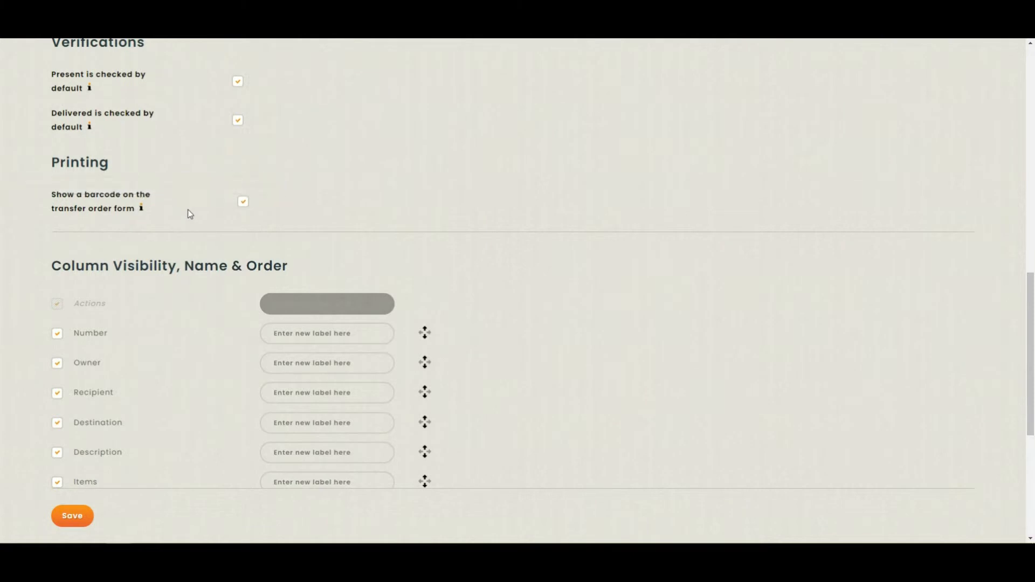
# Examine the column visibility, name and order settings for transfer orders.
pyautogui.scroll(-1, 187, 210)
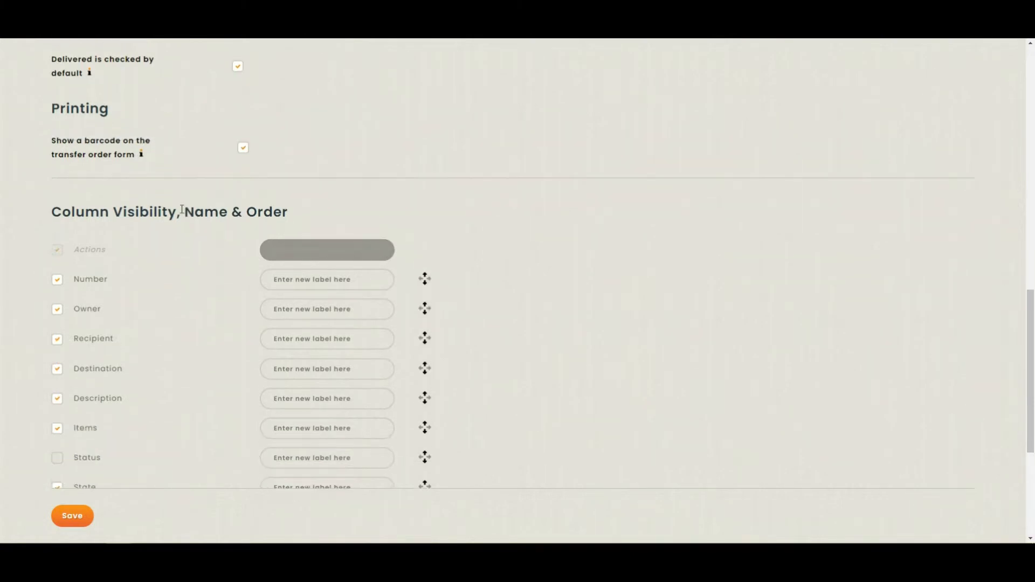
pyautogui.scroll(-1, 178, 210)
pyautogui.scroll(-4, 186, 210)
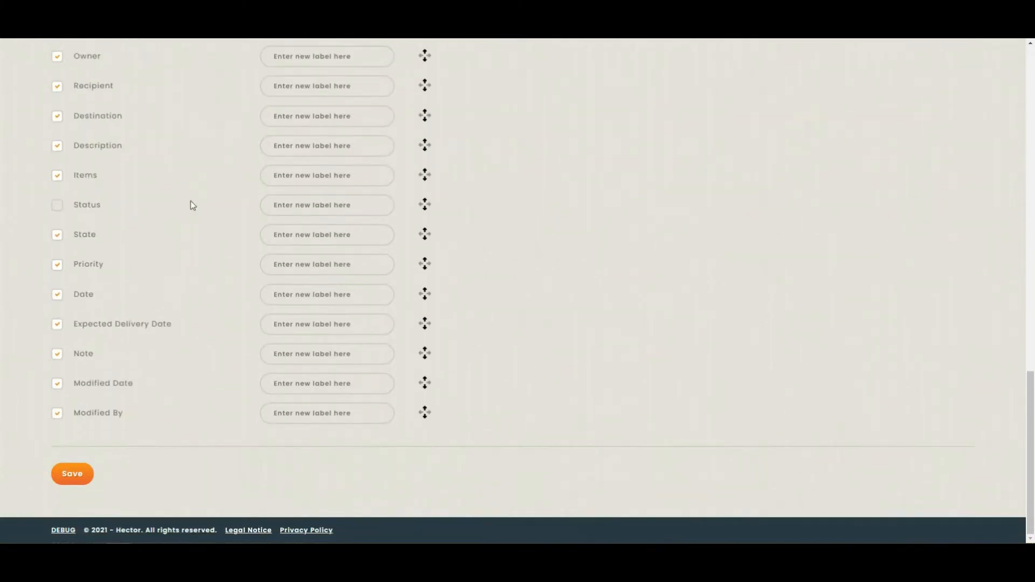
pyautogui.scroll(4, 205, 223)
pyautogui.scroll(1, 218, 241)
pyautogui.scroll(-2, 219, 241)
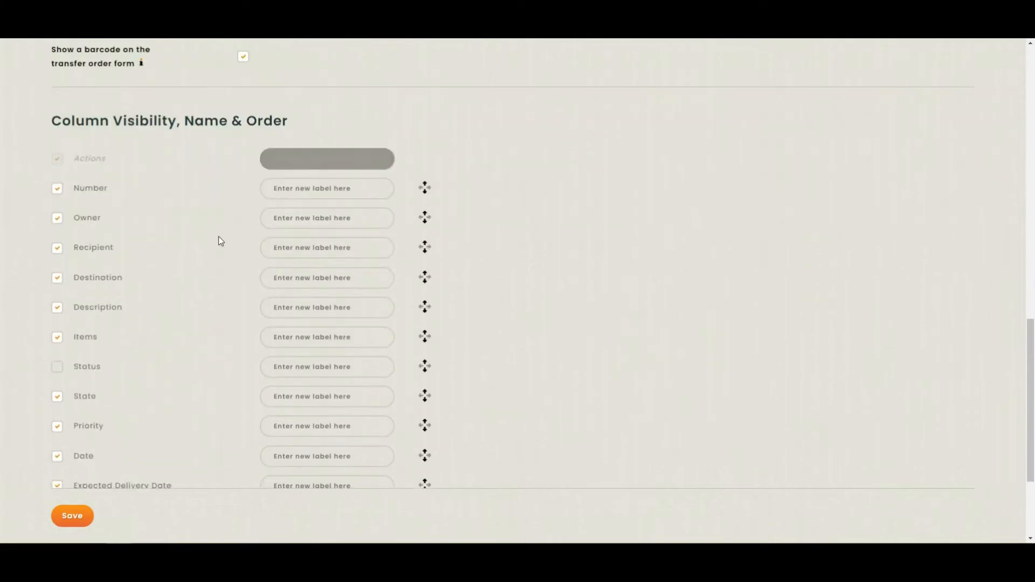
pyautogui.scroll(-2, 220, 241)
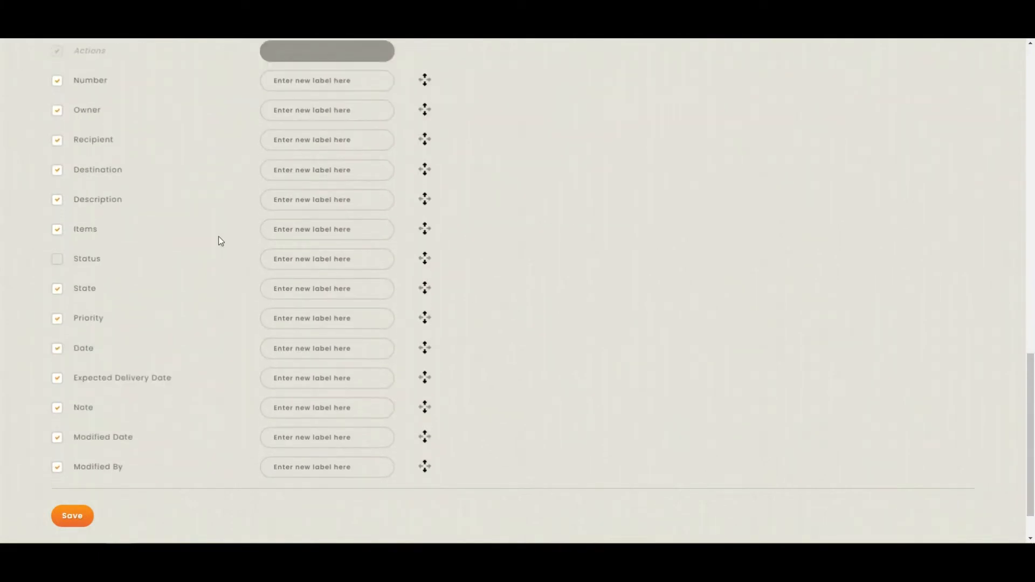
pyautogui.scroll(16, 216, 235)
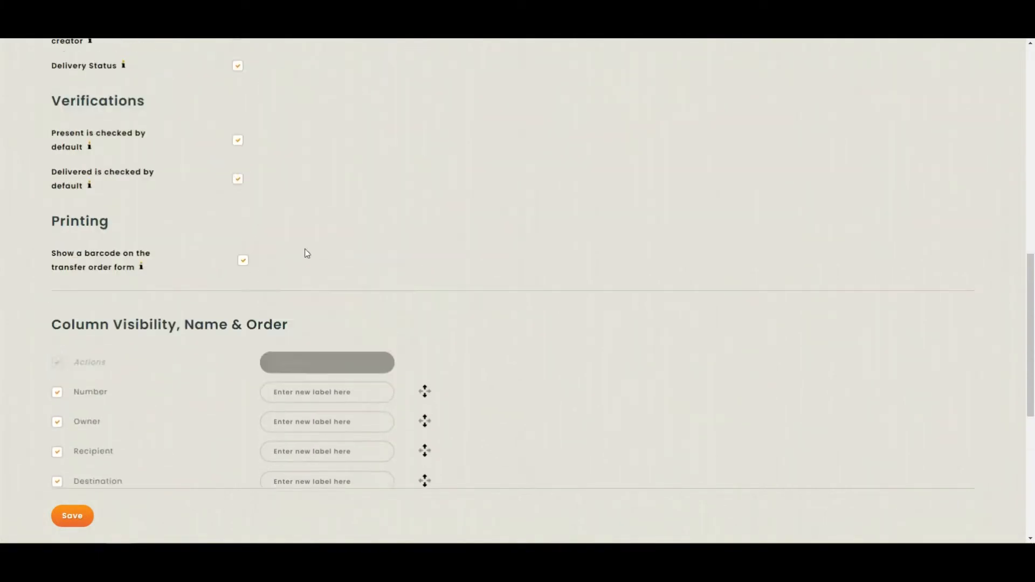
pyautogui.scroll(2, 438, 250)
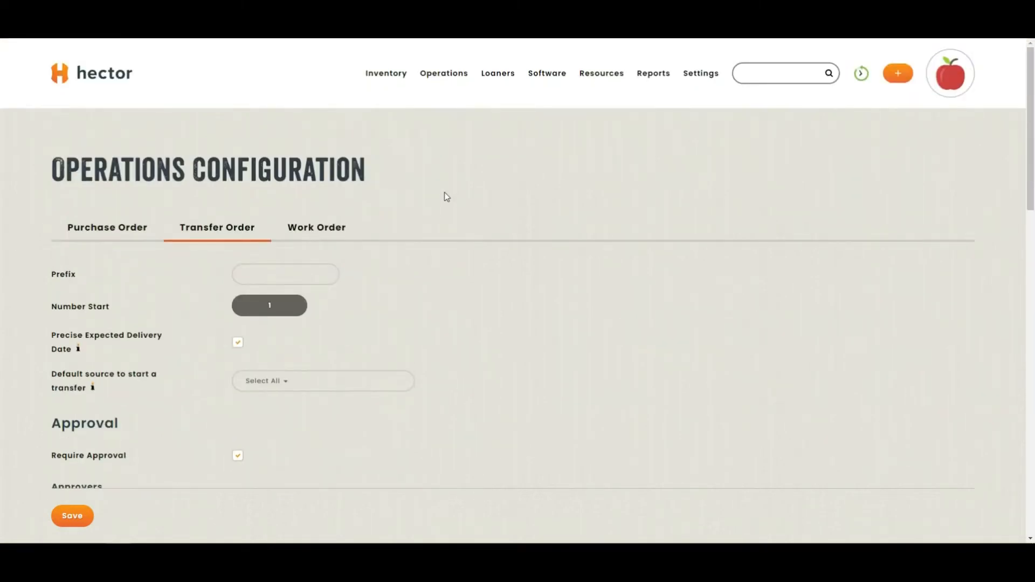
# Start a new transfer order with User as the destination type, and choose the destination user.
pyautogui.moveTo(446, 79)
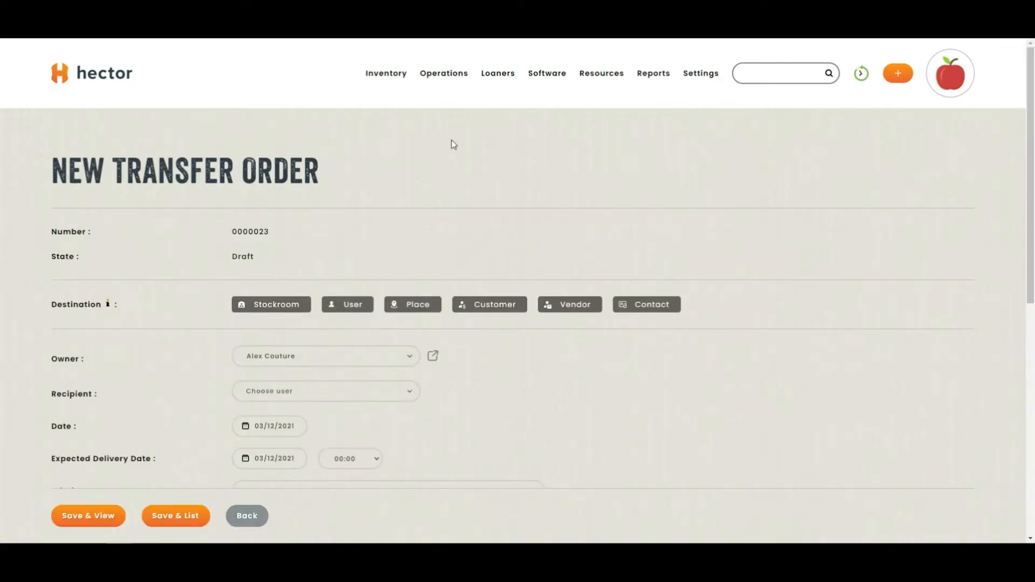
pyautogui.scroll(-2, 451, 144)
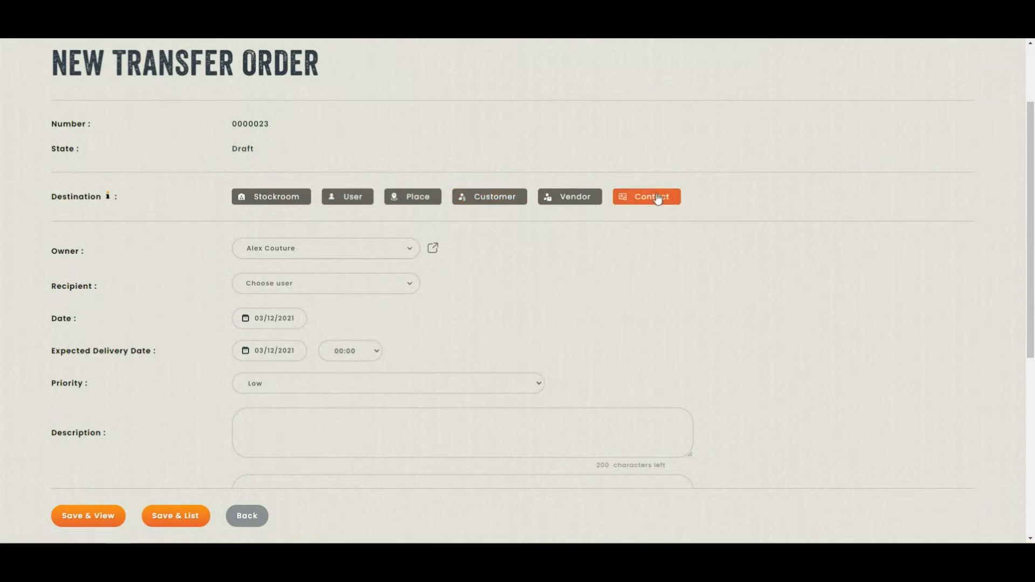
pyautogui.click(346, 203)
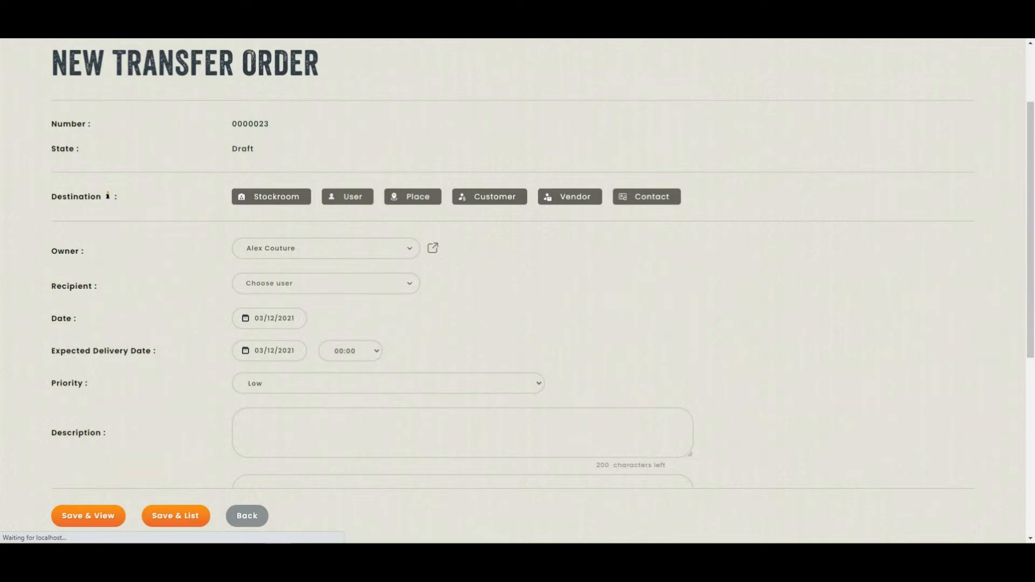
pyautogui.scroll(-1, 561, 343)
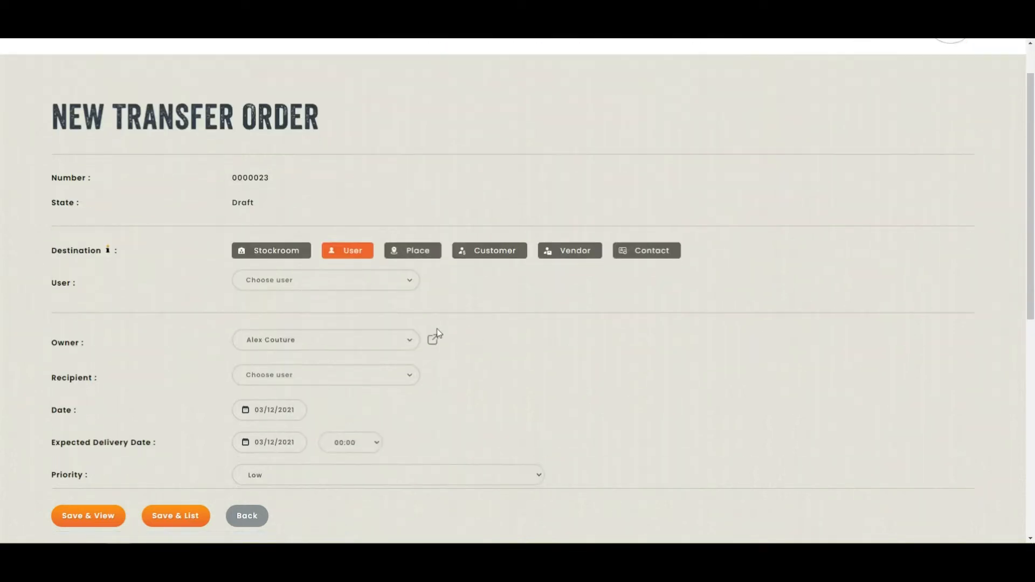
pyautogui.click(414, 284)
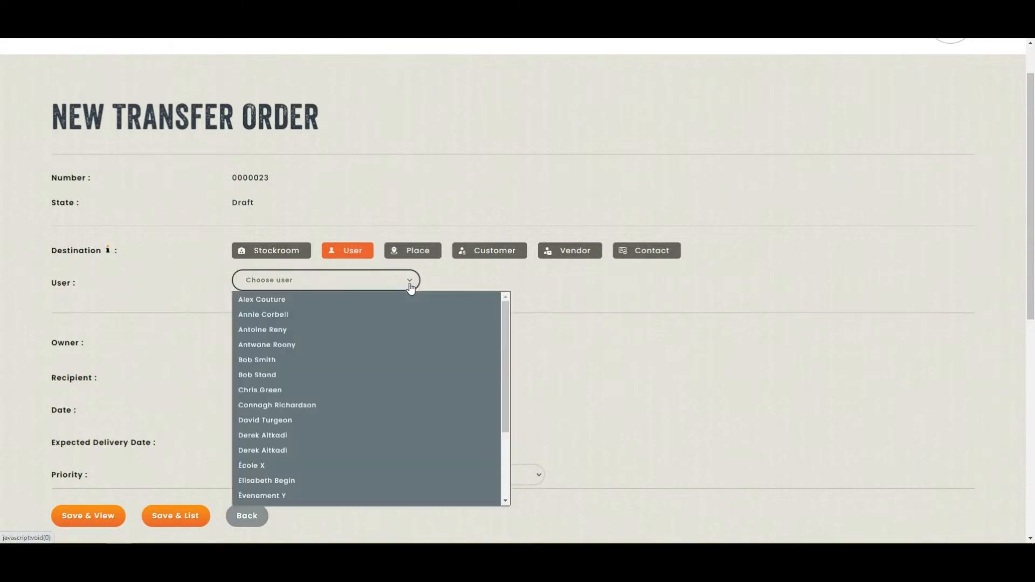
pyautogui.click(360, 377)
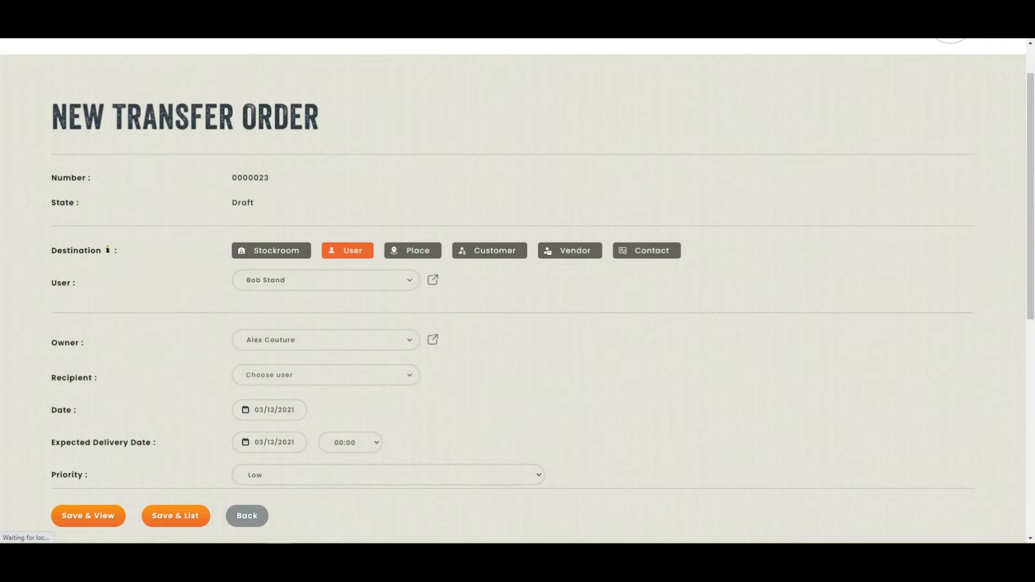
# Choose the recipient for the new transfer order, keeping the preset owner.
pyautogui.scroll(-2, 649, 354)
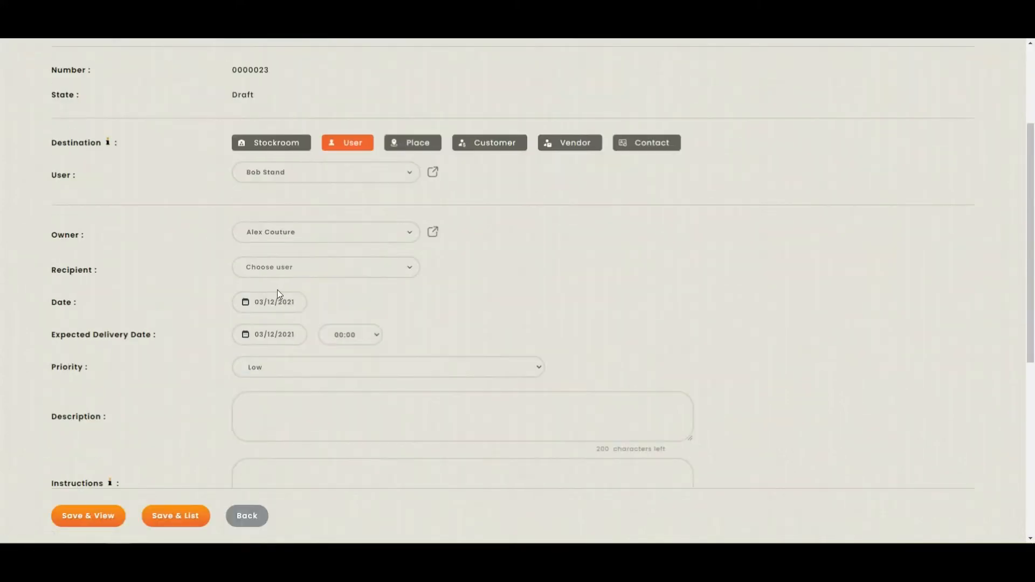
pyautogui.click(258, 259)
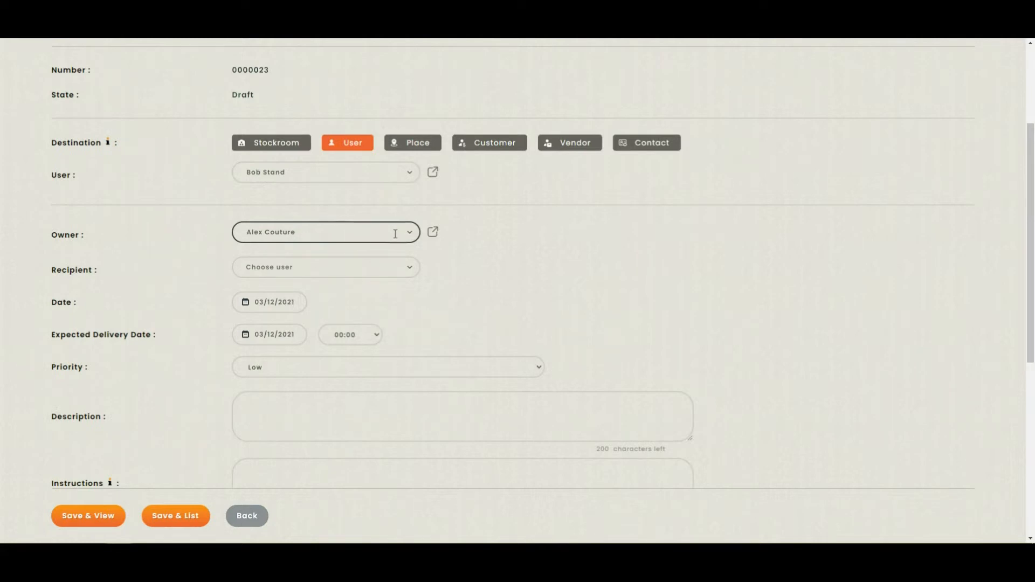
pyautogui.click(408, 272)
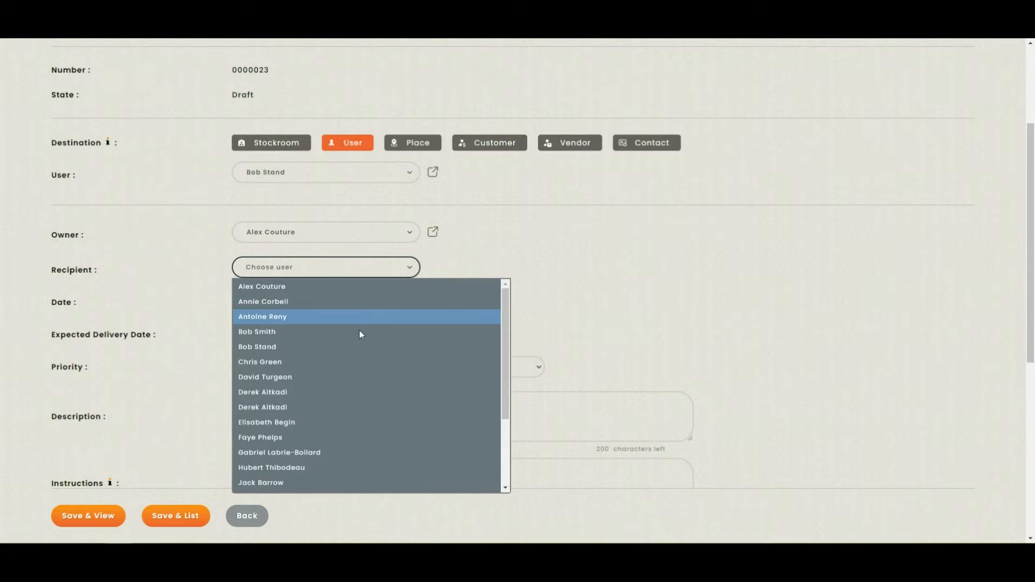
pyautogui.click(339, 335)
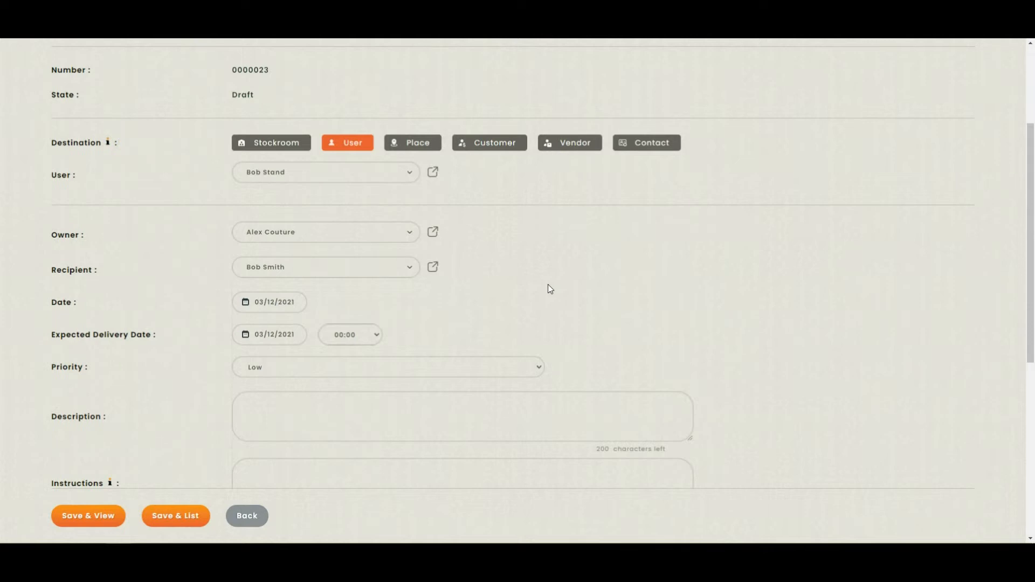
# Set the expected delivery date of the transfer order to 08/12/2021 at 09:00.
pyautogui.scroll(-2, 539, 189)
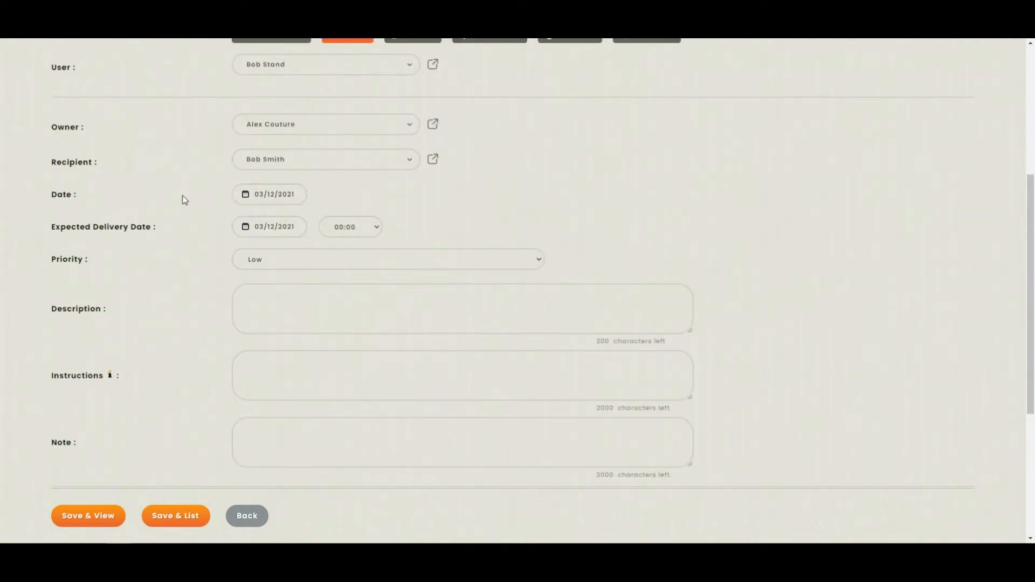
pyautogui.click(272, 227)
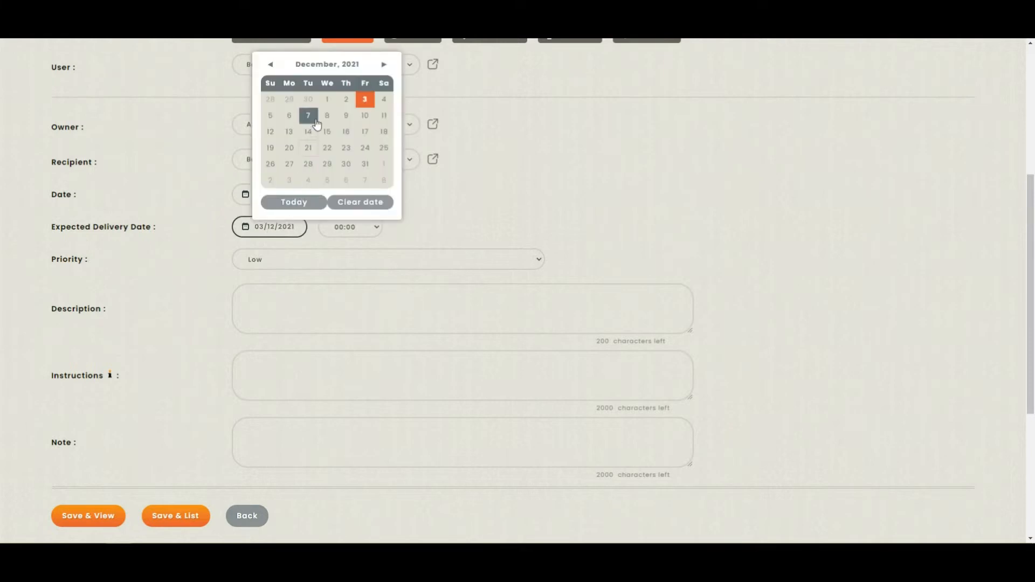
pyautogui.click(327, 115)
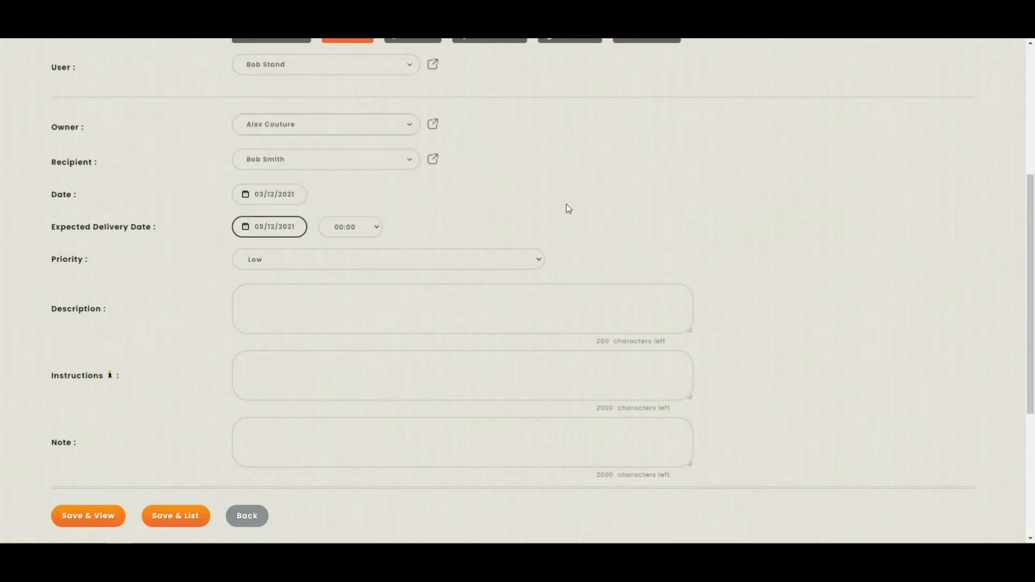
pyautogui.click(342, 226)
pyautogui.scroll(-4, 346, 345)
pyautogui.click(349, 396)
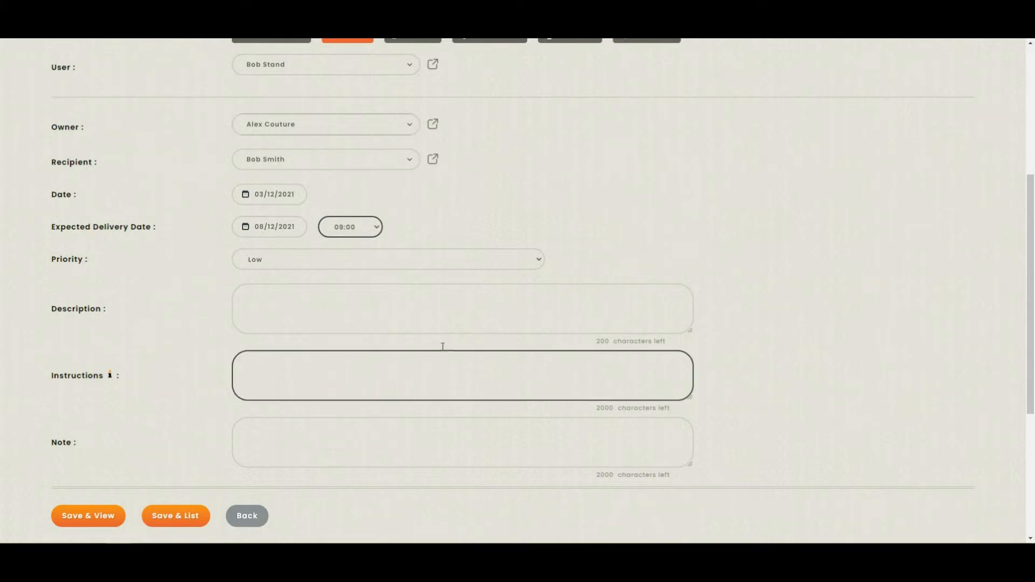
# Set the transfer order's priority to Medium.
pyautogui.scroll(-1, 561, 215)
pyautogui.click(302, 208)
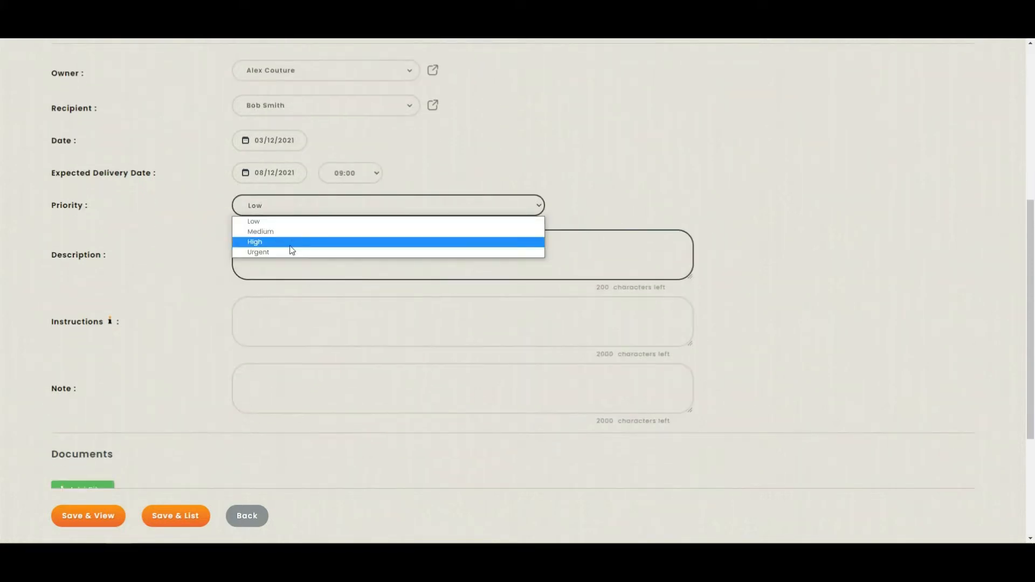
pyautogui.click(290, 231)
# Enter "Be careful, equipment is fraigle" as the transfer order's instructions.
pyautogui.click(286, 254)
pyautogui.scroll(-1, 303, 291)
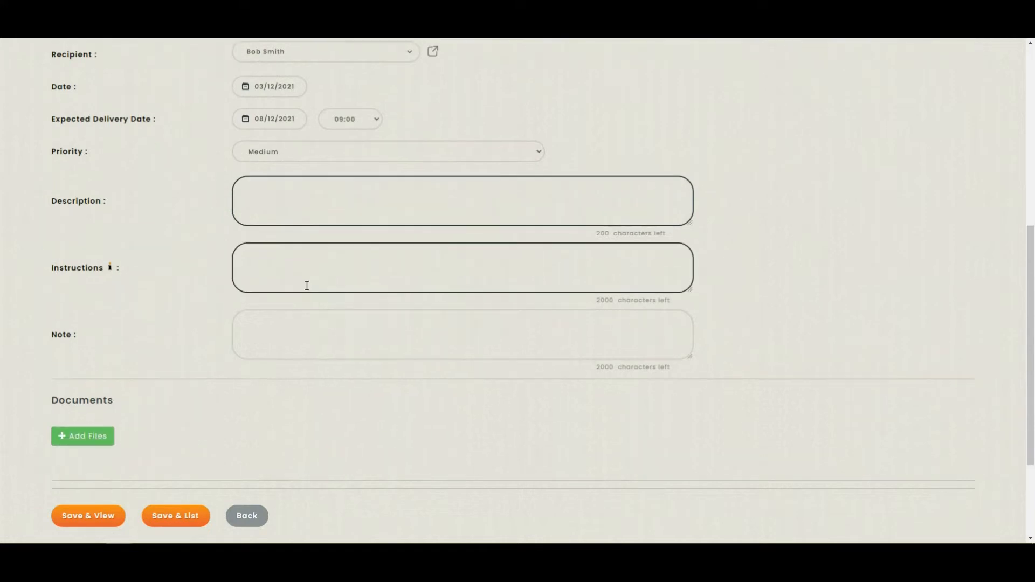
pyautogui.click(314, 275)
pyautogui.scroll(-1, 350, 277)
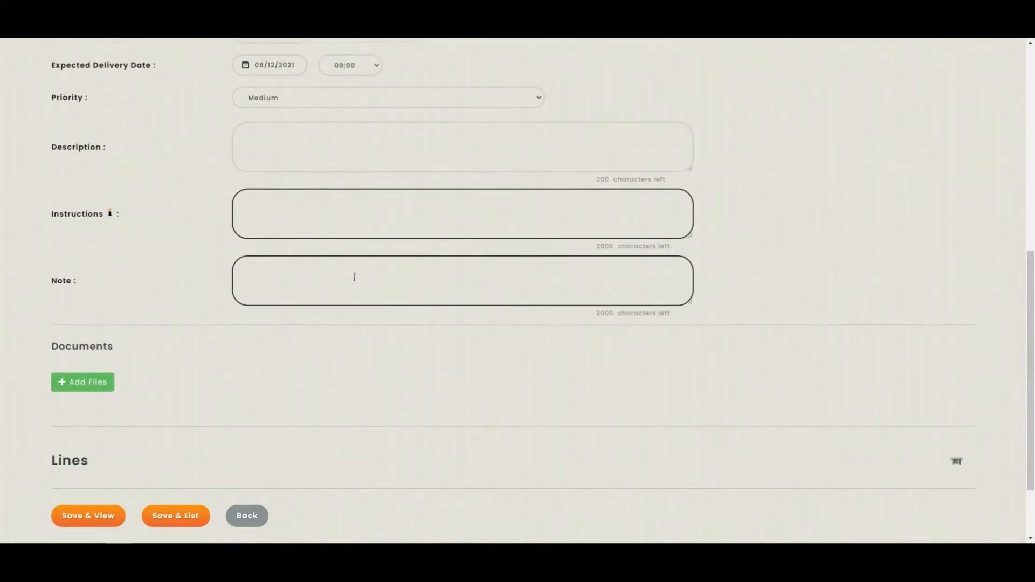
pyautogui.write('Be carefuly, equipment is fraigle')
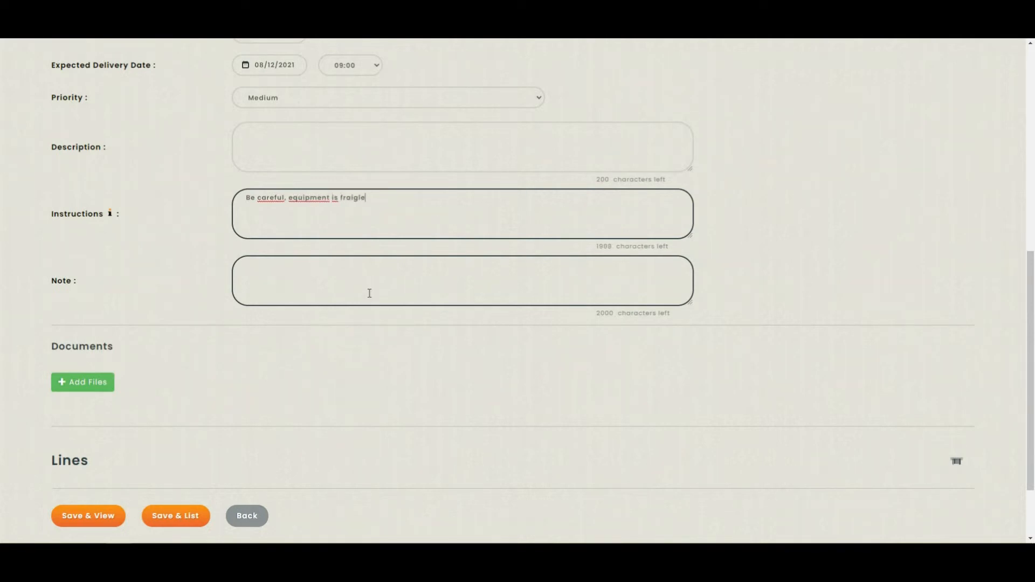
# Add an order line for the 5x Costumes de pirate asset, filtering by category Costumes and part Costumes de pirate, and save it to continue with another.
pyautogui.scroll(-3, 369, 293)
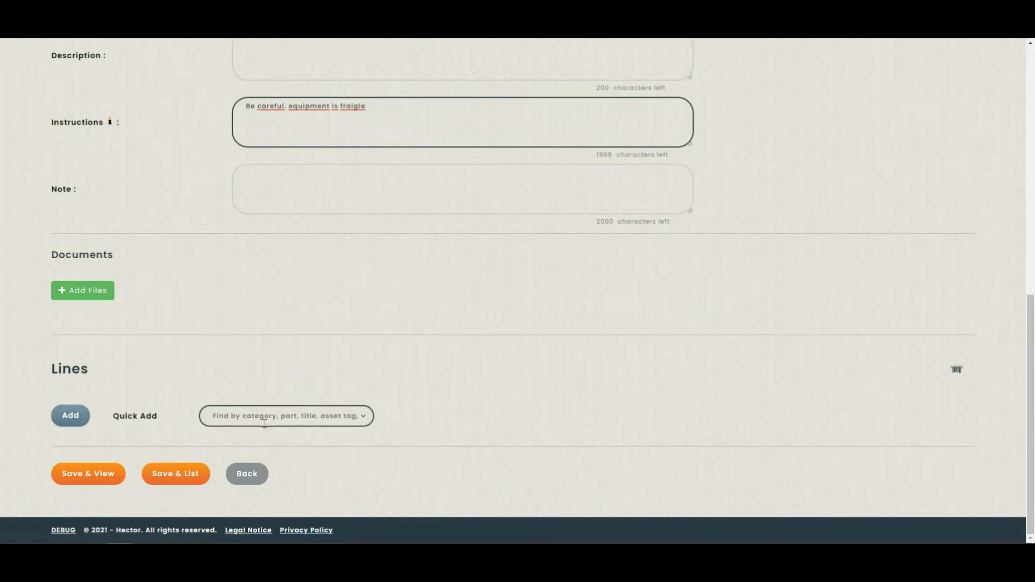
pyautogui.click(70, 415)
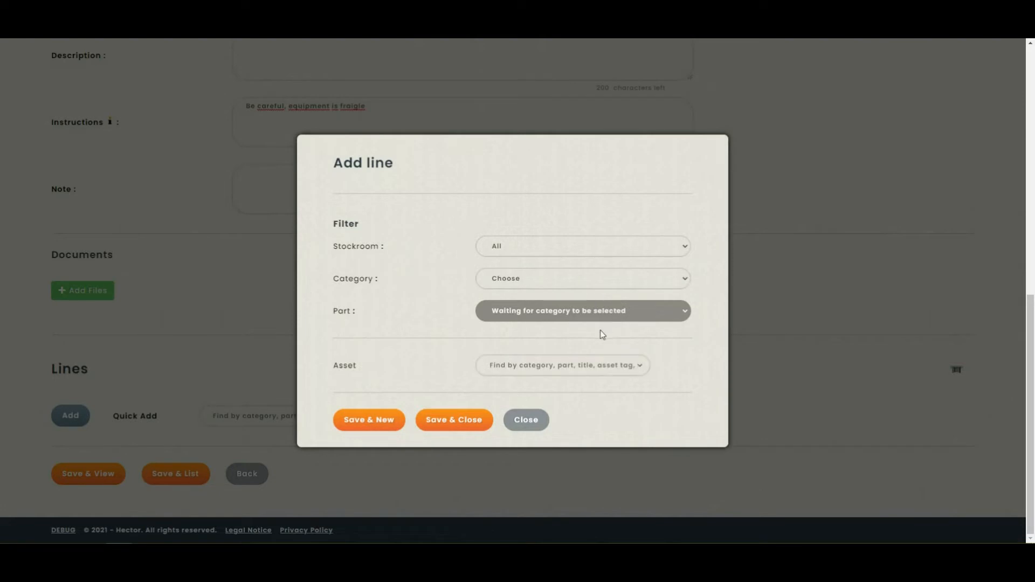
pyautogui.click(575, 289)
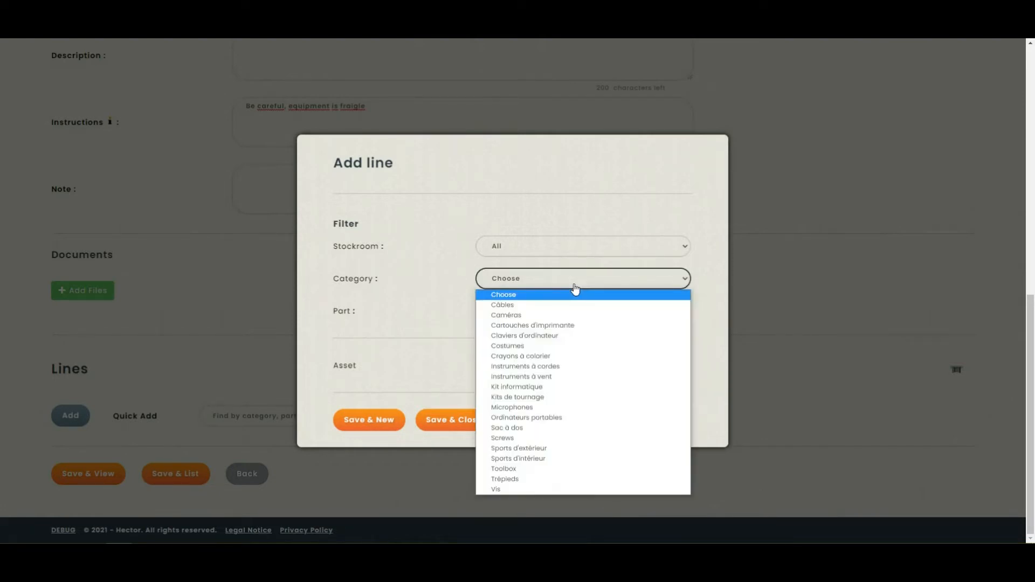
pyautogui.click(585, 345)
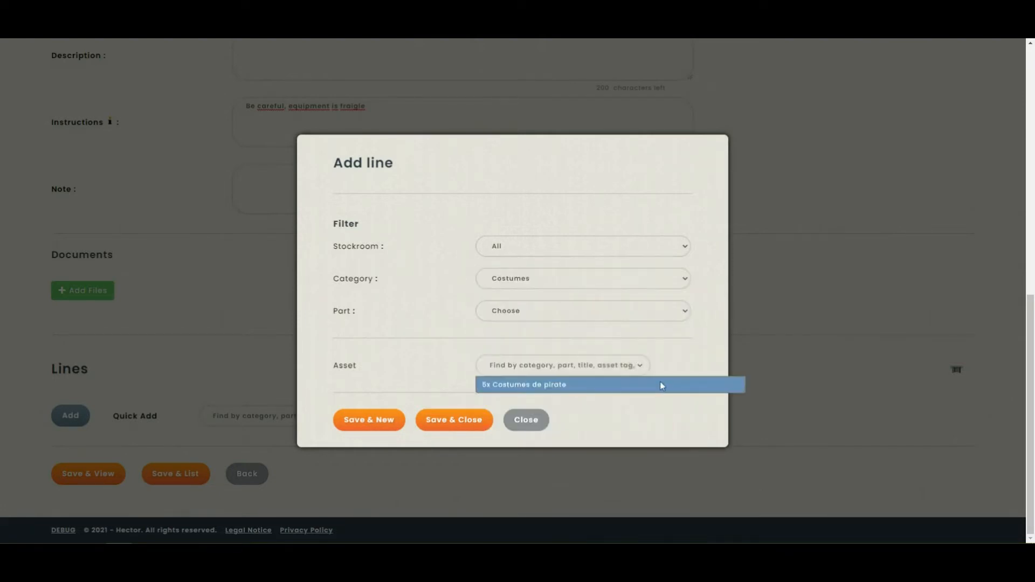
pyautogui.click(660, 314)
pyautogui.click(620, 347)
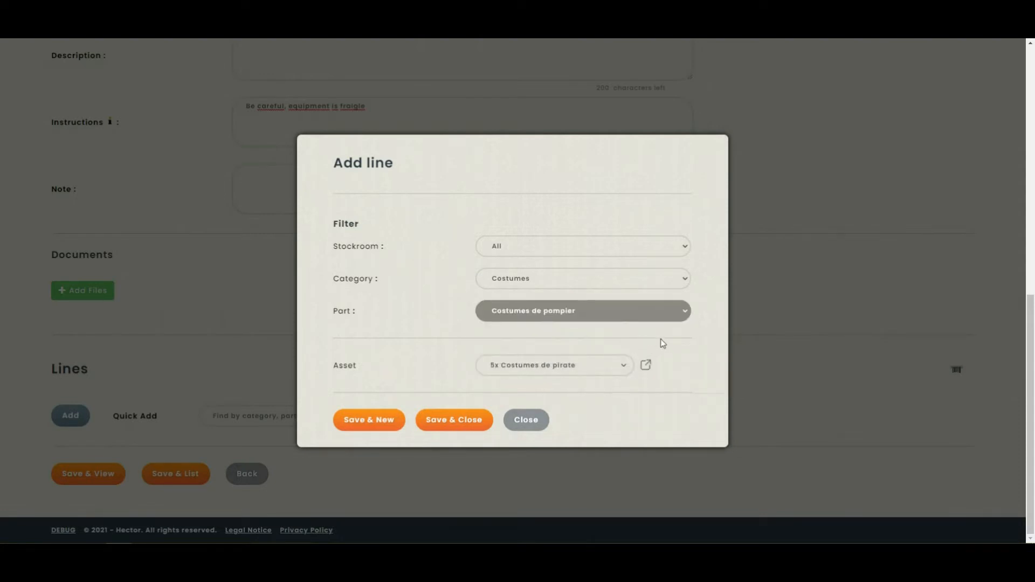
pyautogui.click(614, 318)
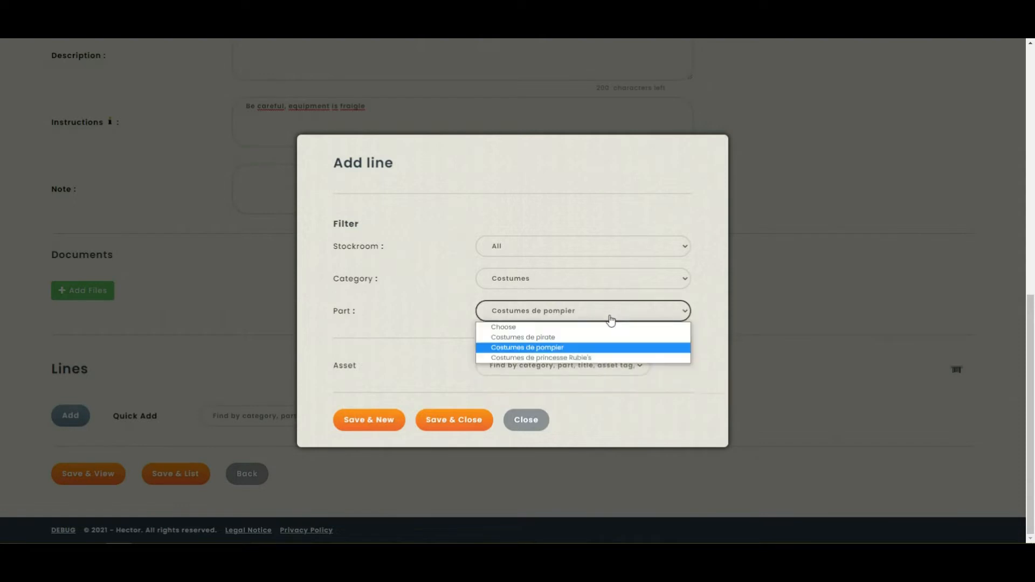
pyautogui.click(590, 338)
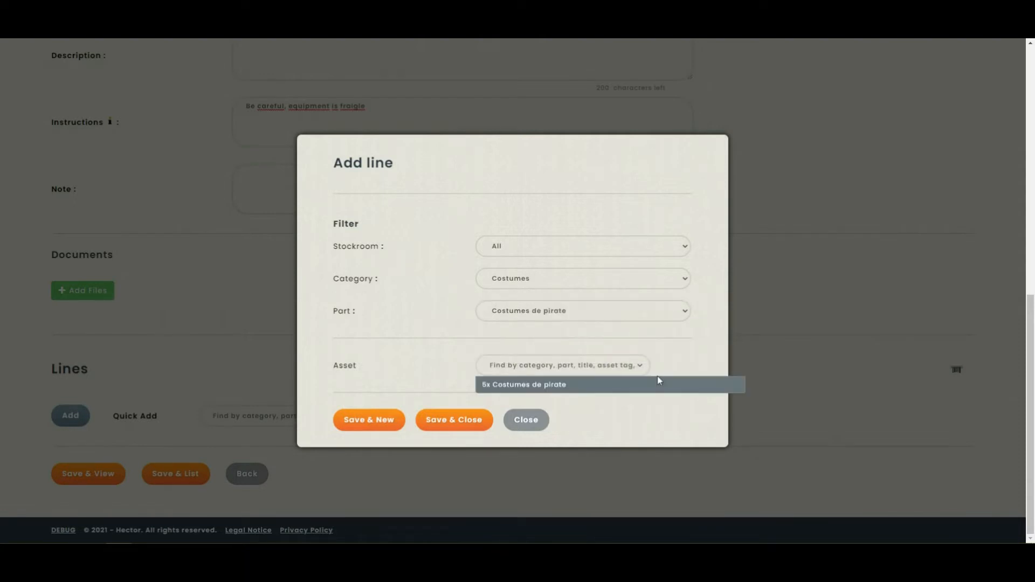
pyautogui.click(492, 385)
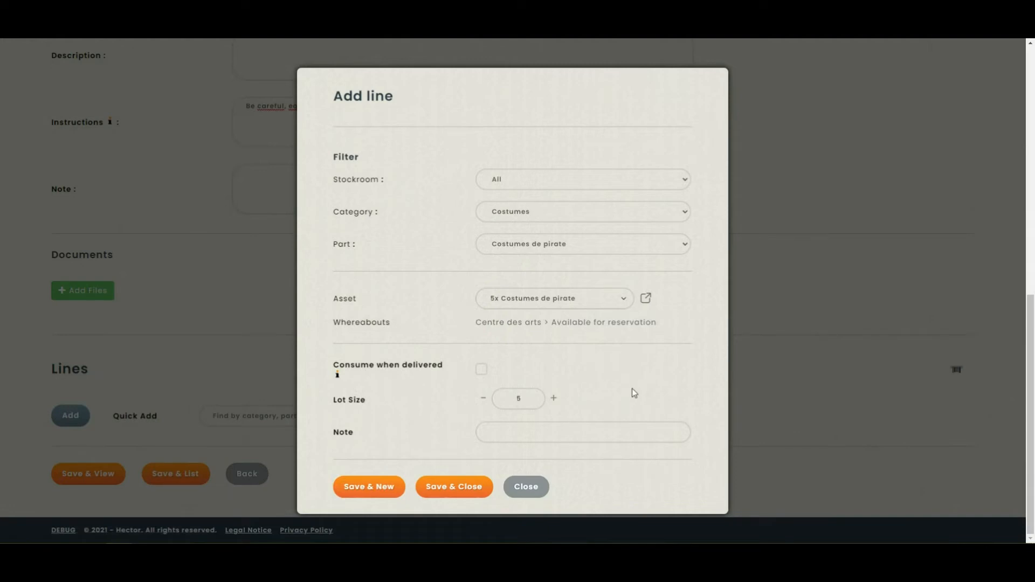
pyautogui.click(571, 277)
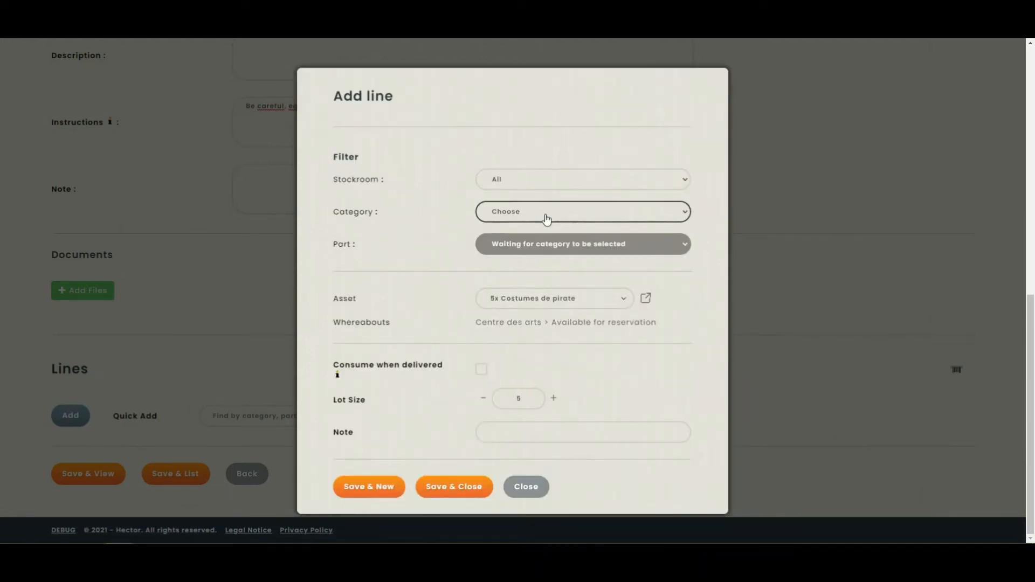
# Add a second line from the Microphones category with the asset Audio-Technica ATR2100x : CRL-01770, and finish adding lines.
pyautogui.click(545, 215)
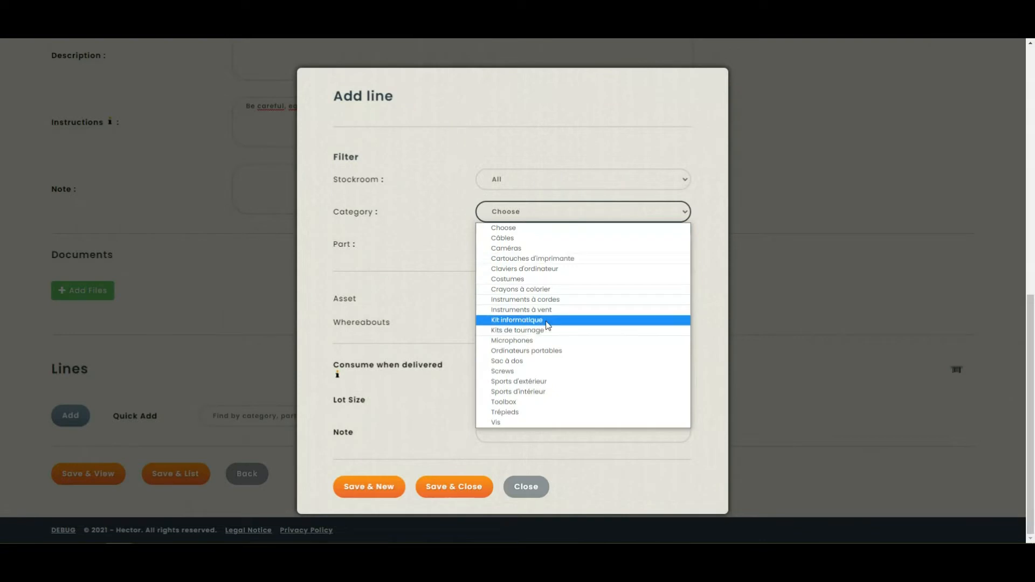
pyautogui.click(547, 340)
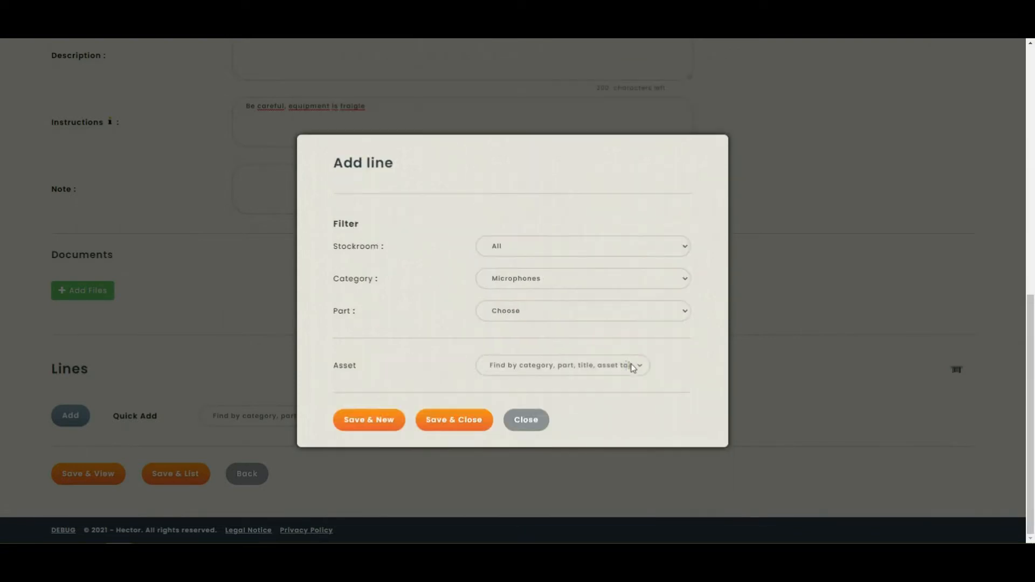
pyautogui.click(633, 367)
pyautogui.scroll(-2, 605, 477)
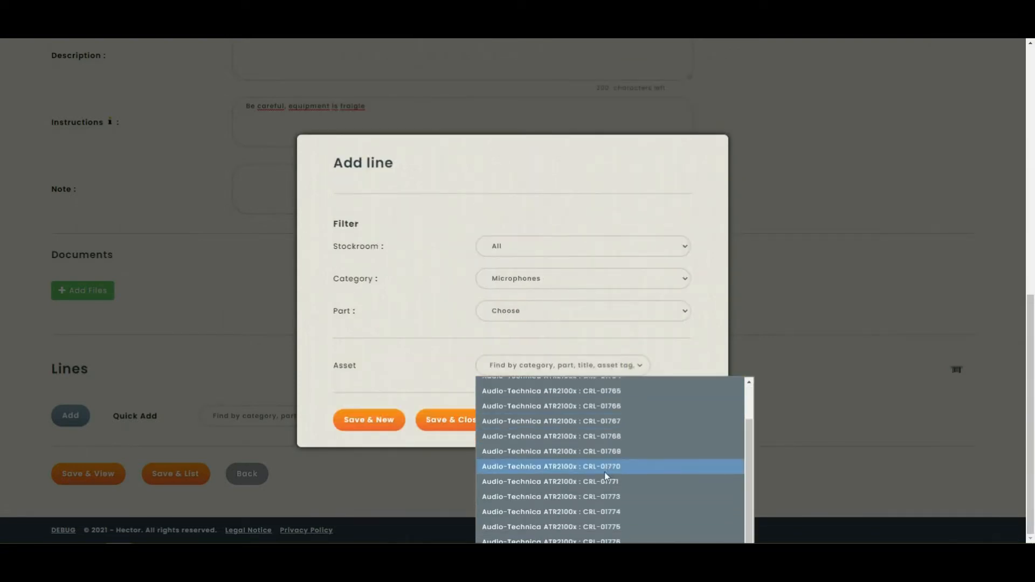
pyautogui.click(582, 465)
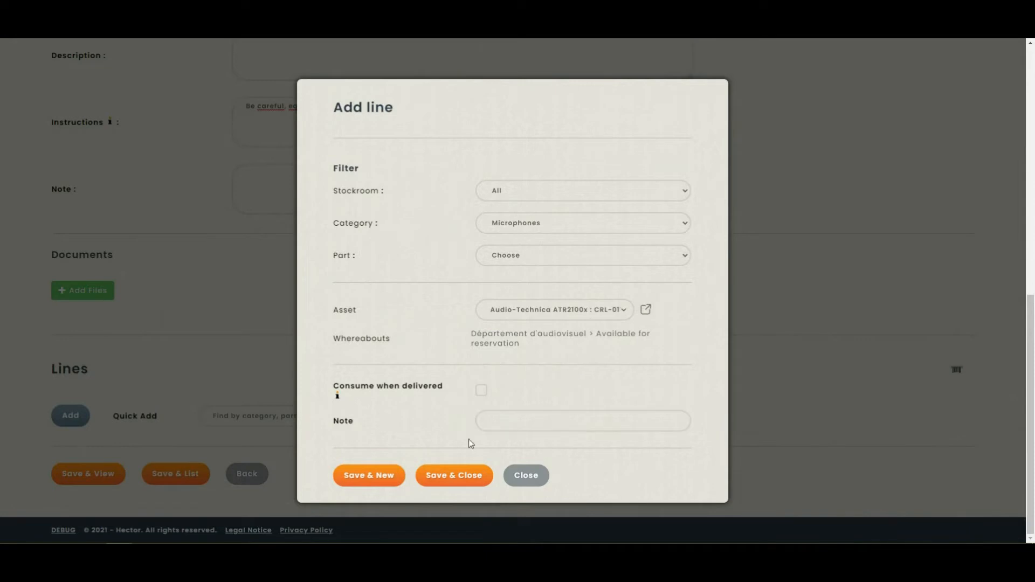
pyautogui.click(455, 482)
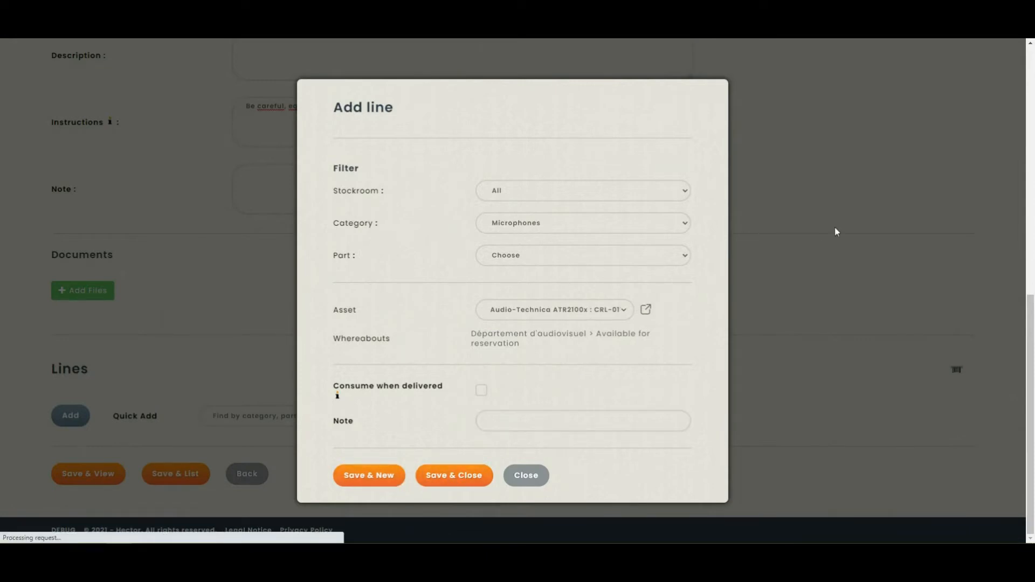
# Check the filled-in fields and lines of the transfer order, and save it to view the record.
pyautogui.scroll(-10, 328, 335)
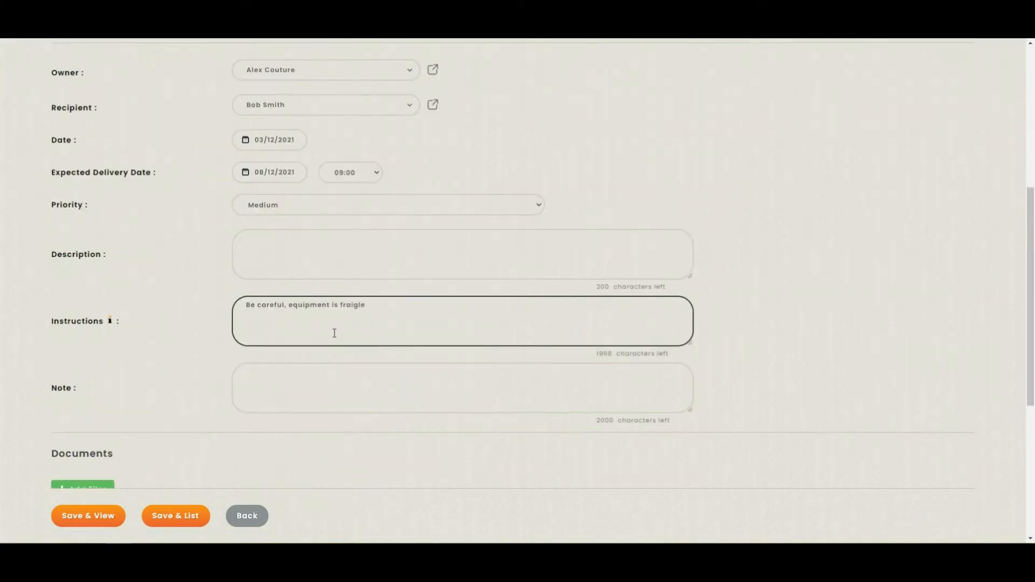
pyautogui.scroll(-2, 202, 391)
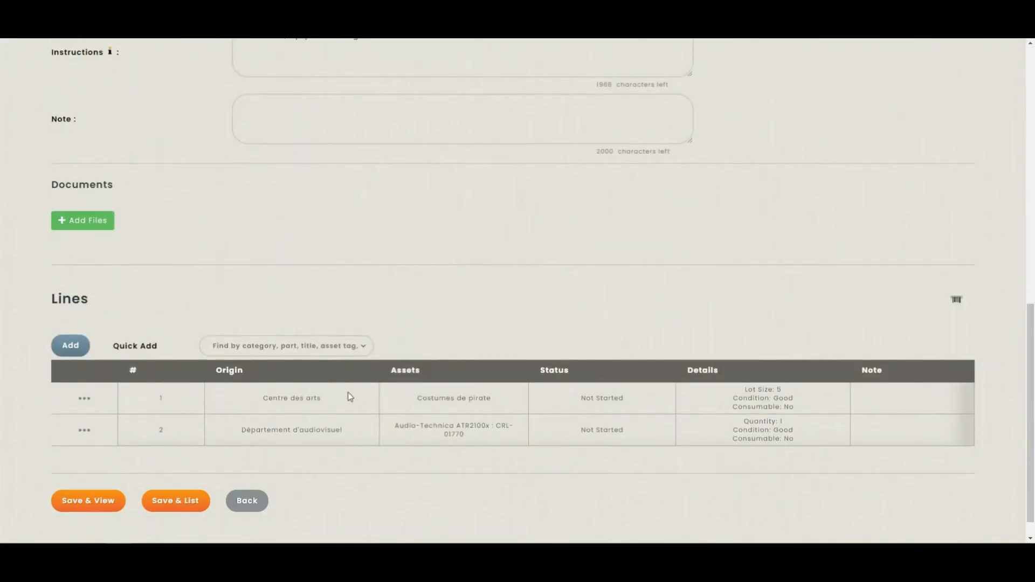
pyautogui.scroll(10, 353, 393)
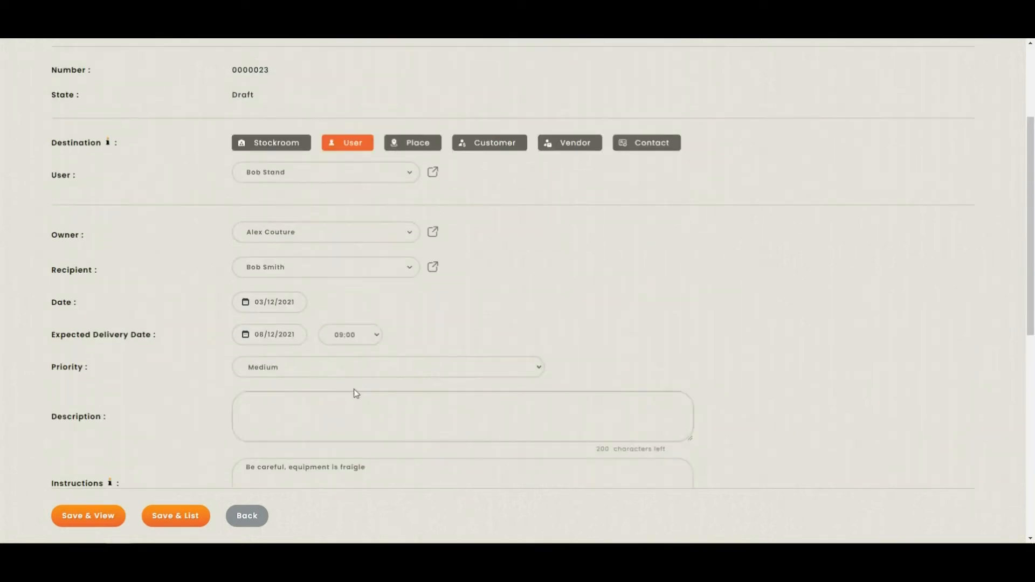
pyautogui.scroll(-10, 328, 374)
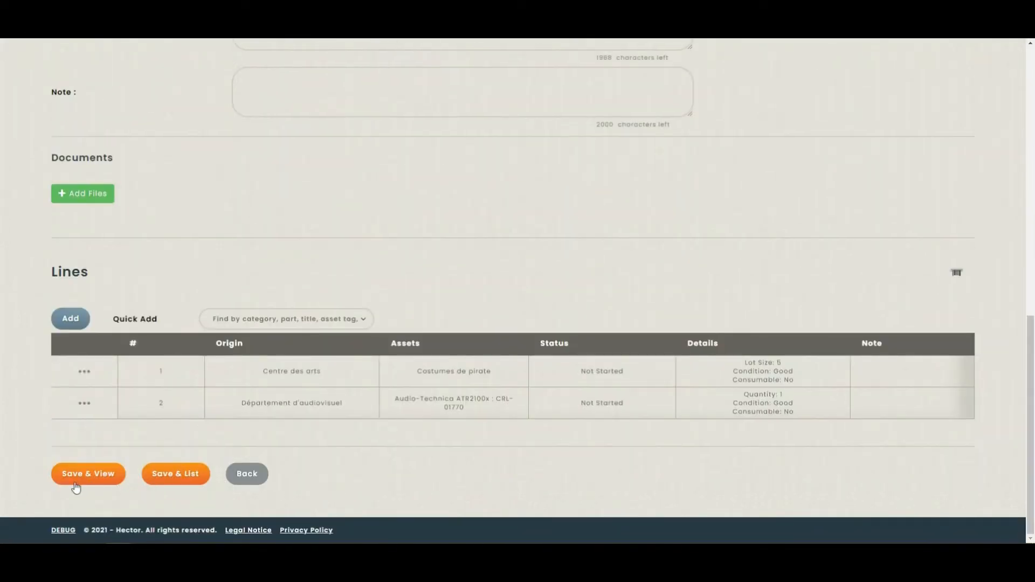
pyautogui.click(160, 477)
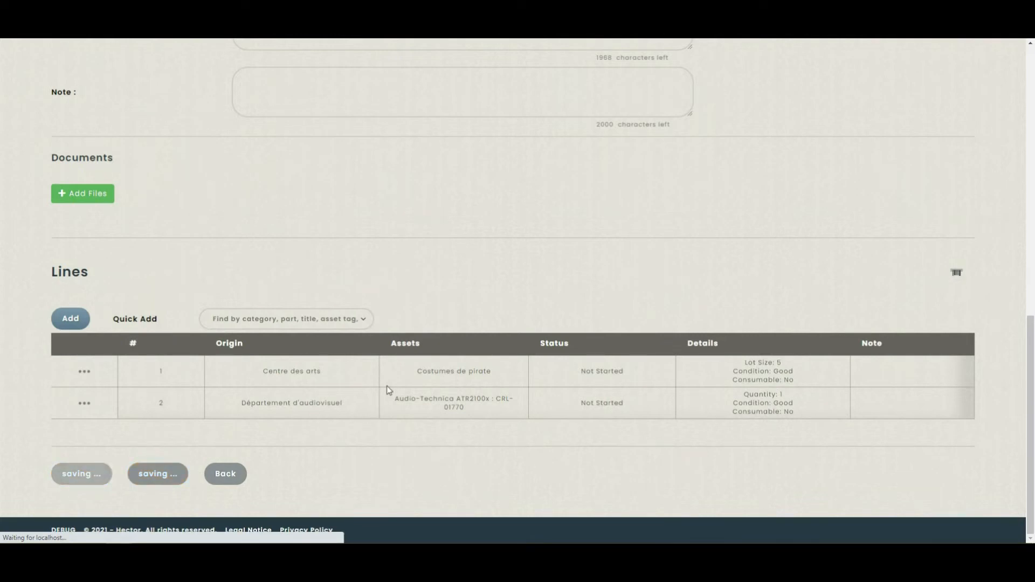
# Review the saved transfer order's details and lines, and its history of creation, submission, approval and delivery.
pyautogui.scroll(-4, 386, 388)
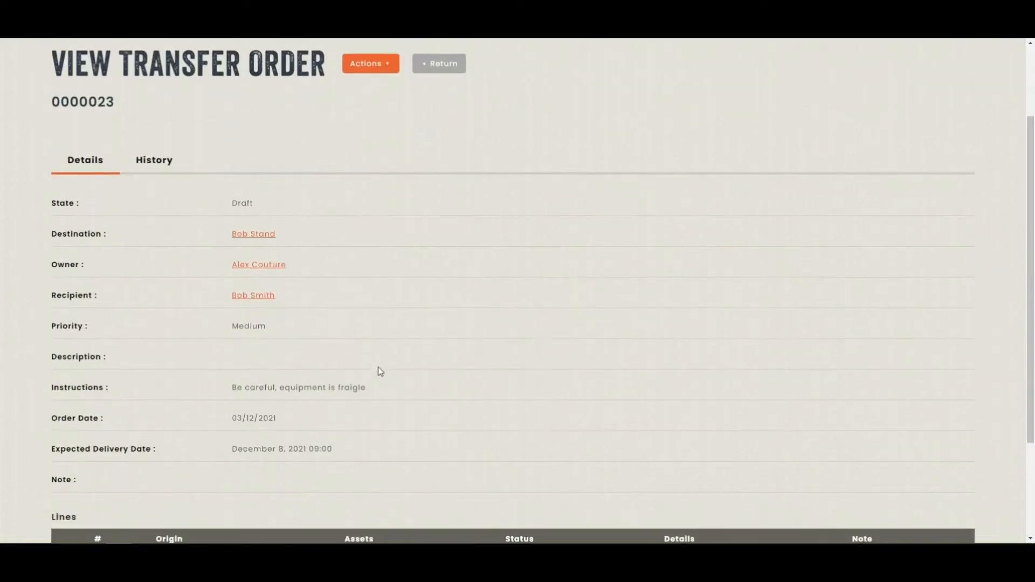
pyautogui.scroll(-1, 404, 350)
pyautogui.scroll(3, 401, 360)
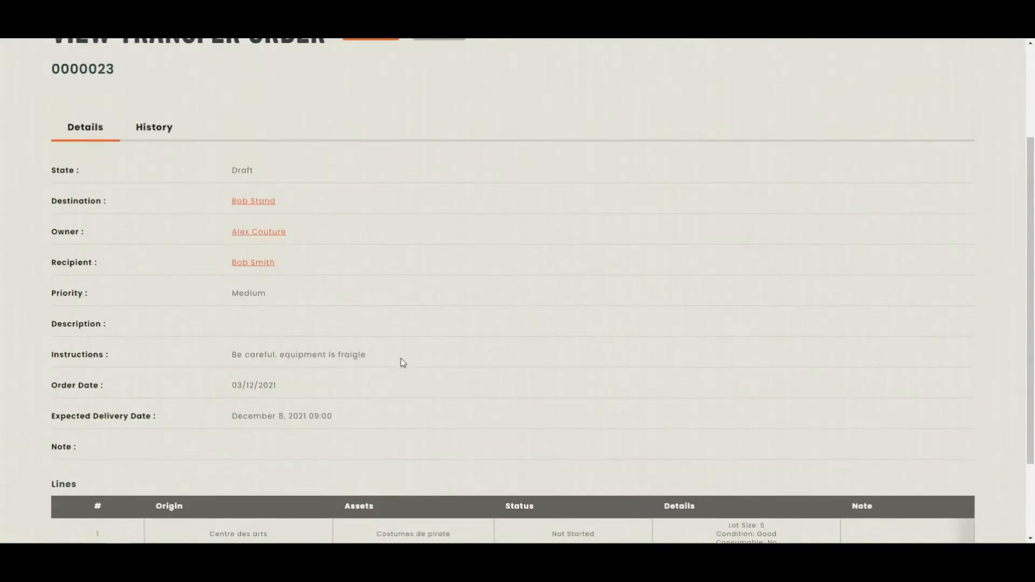
pyautogui.scroll(1, 425, 397)
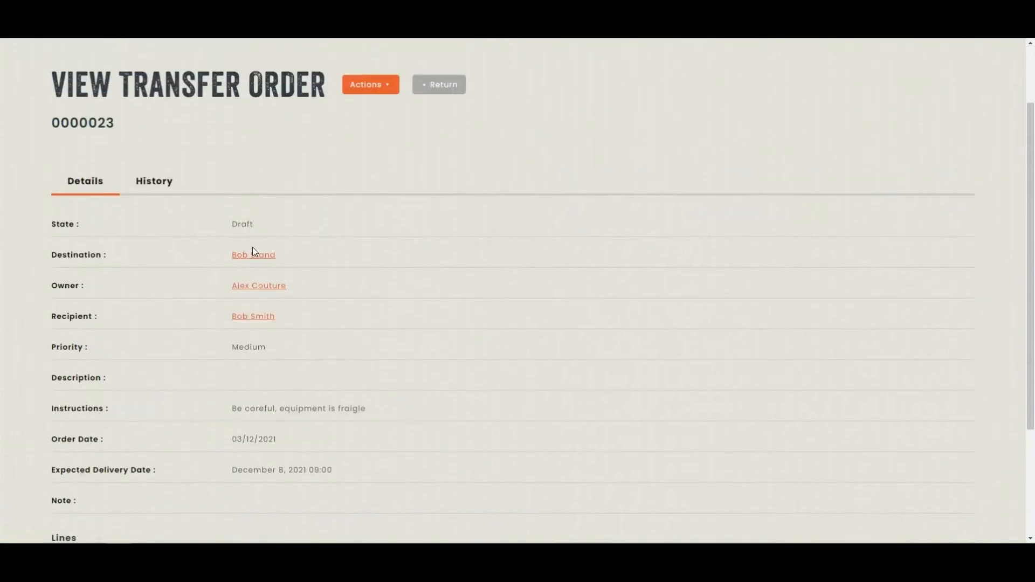
pyautogui.click(153, 190)
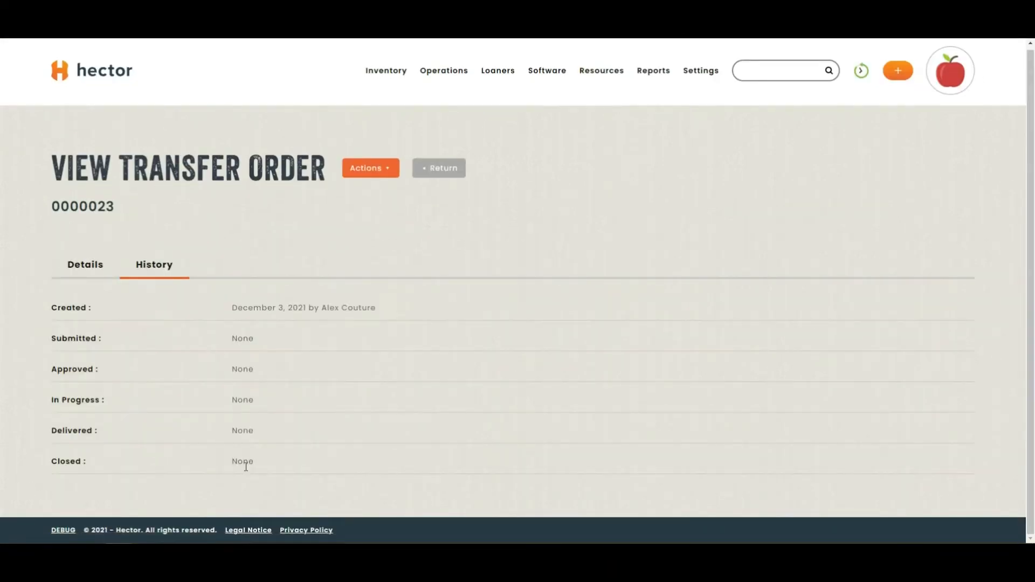
pyautogui.click(89, 275)
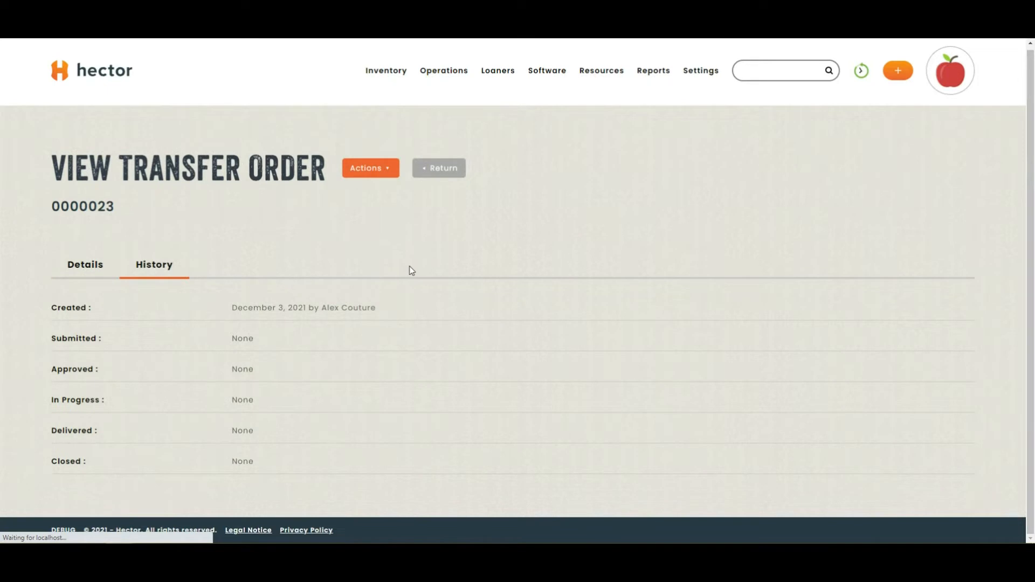
pyautogui.scroll(-3, 410, 271)
pyautogui.scroll(3, 399, 227)
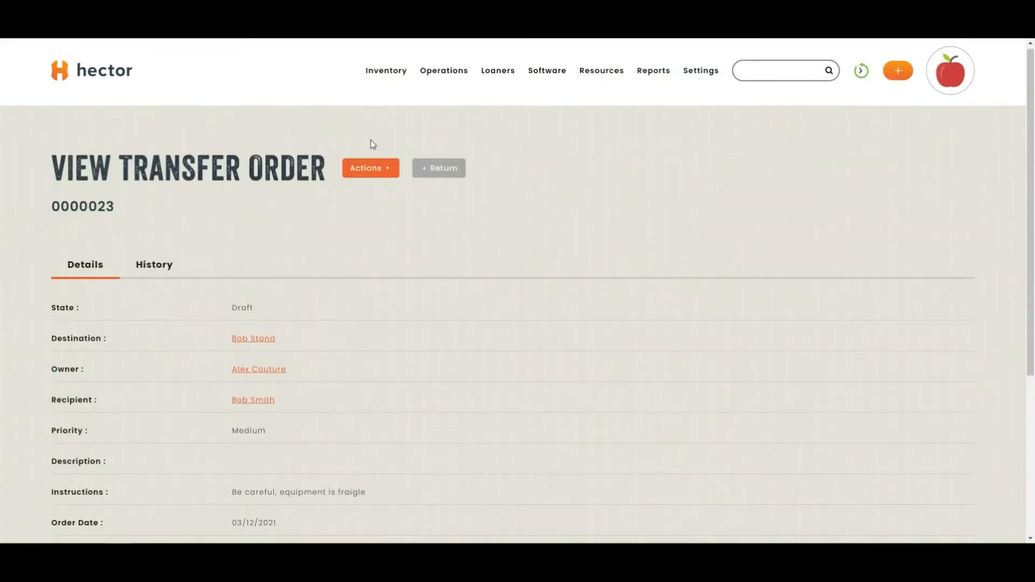
# Check the actions available for the transfer order, and open the list of transfer orders.
pyautogui.click(367, 171)
pyautogui.click(365, 169)
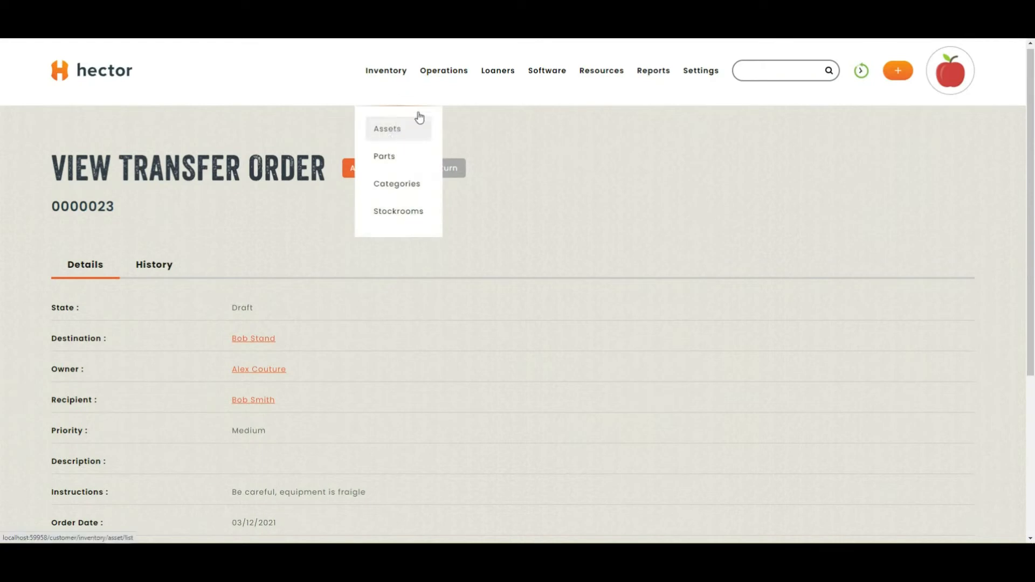
pyautogui.moveTo(452, 122)
pyautogui.click(493, 193)
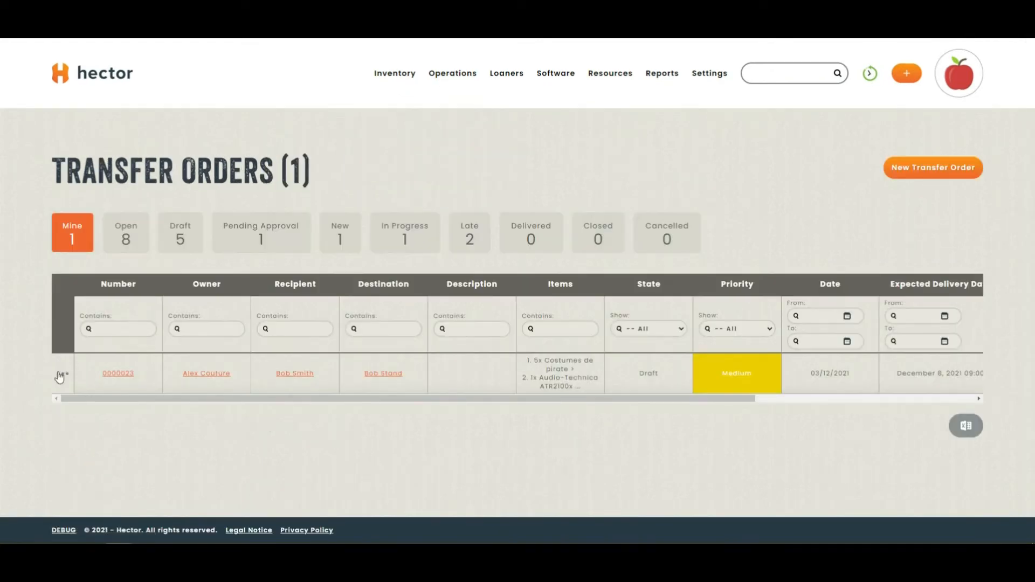
# Submit the draft transfer order for approval from its row in the order list.
pyautogui.click(62, 374)
pyautogui.click(64, 375)
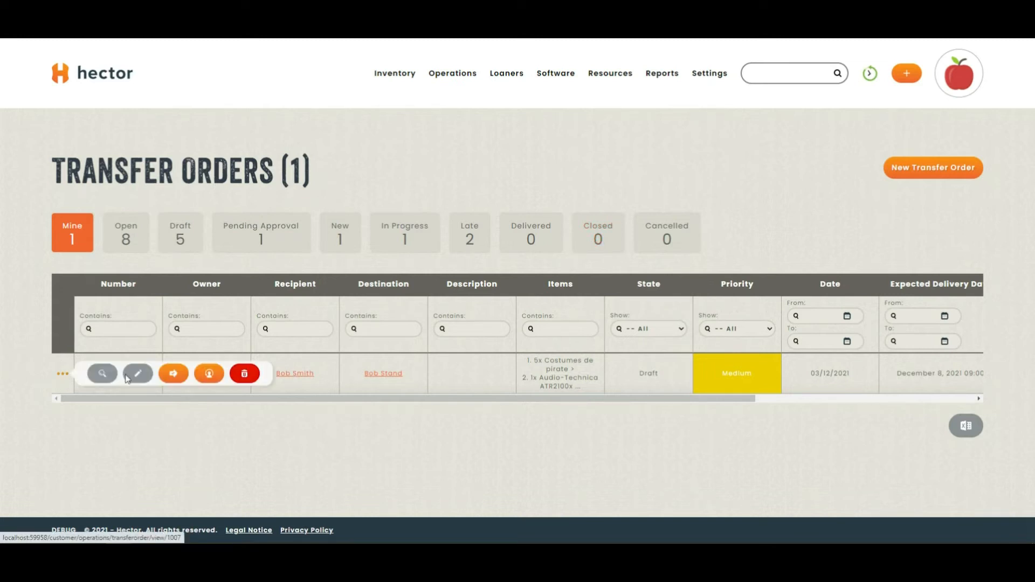
pyautogui.click(174, 376)
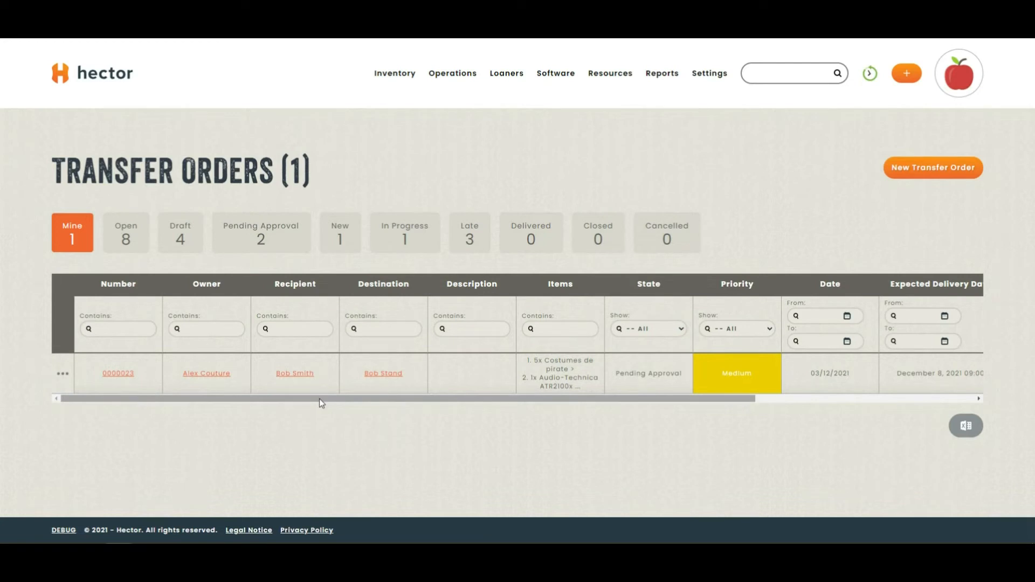
pyautogui.moveTo(319, 399); pyautogui.dragTo(270, 413)
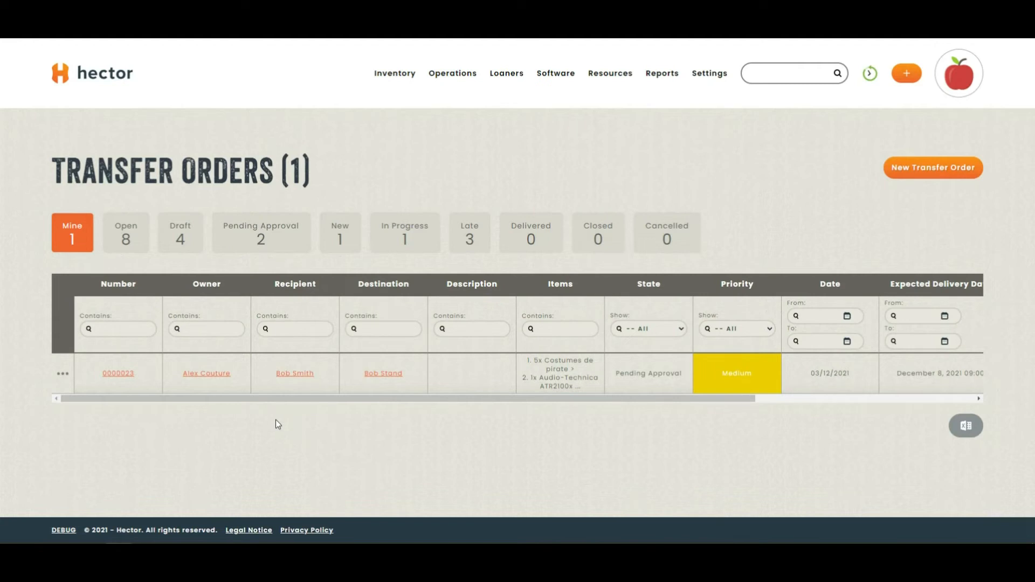
# Approve the pending transfer order and save the approval without a comment.
pyautogui.click(63, 379)
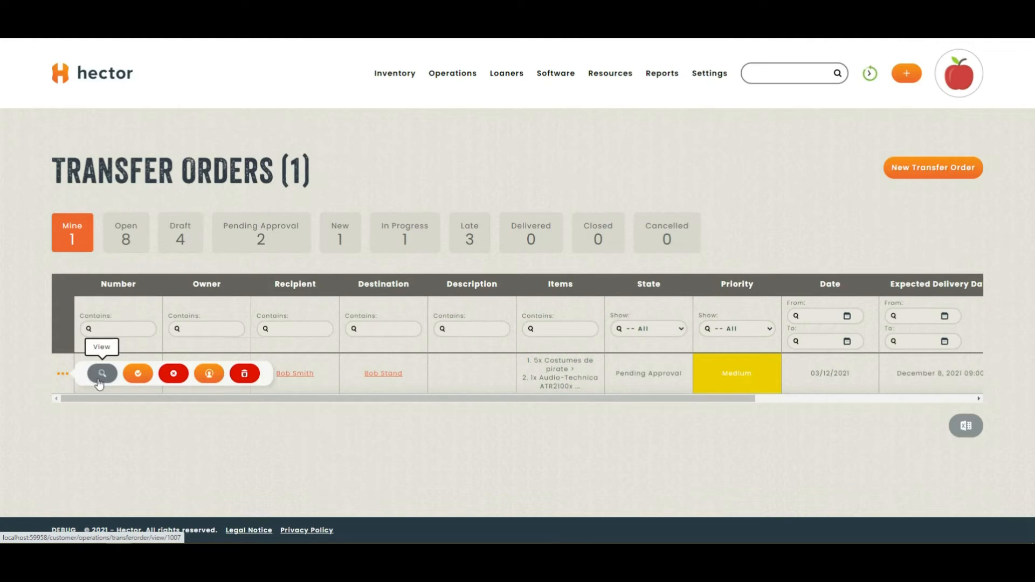
pyautogui.click(140, 376)
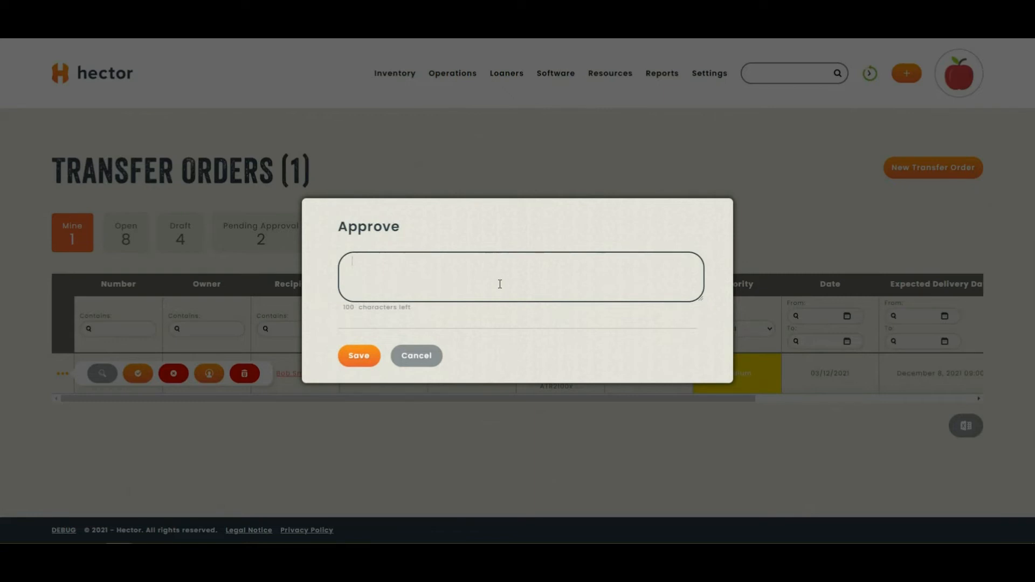
pyautogui.click(358, 355)
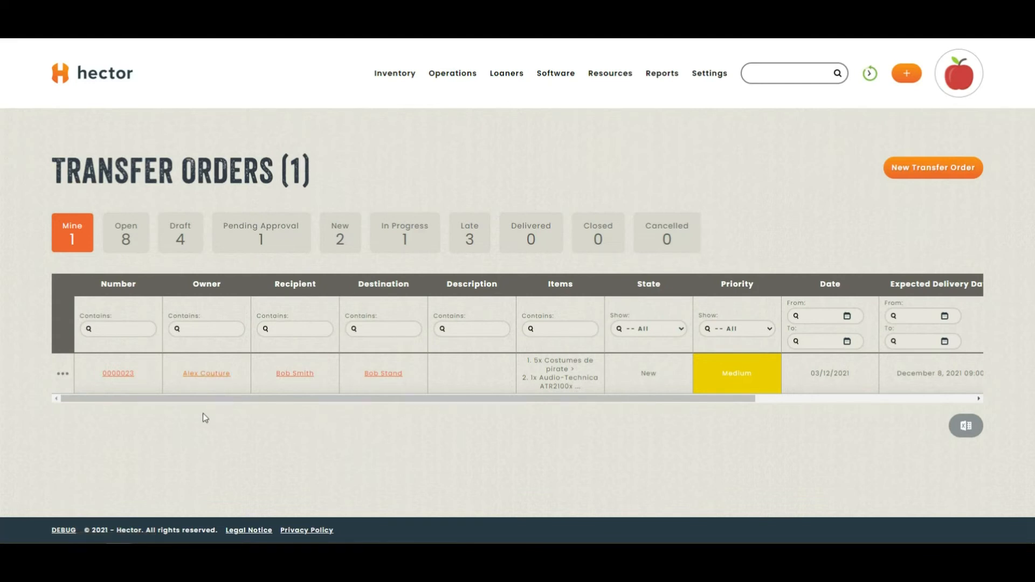
# Preview the printable version of the approved transfer order, and close the preview without saving it.
pyautogui.click(63, 375)
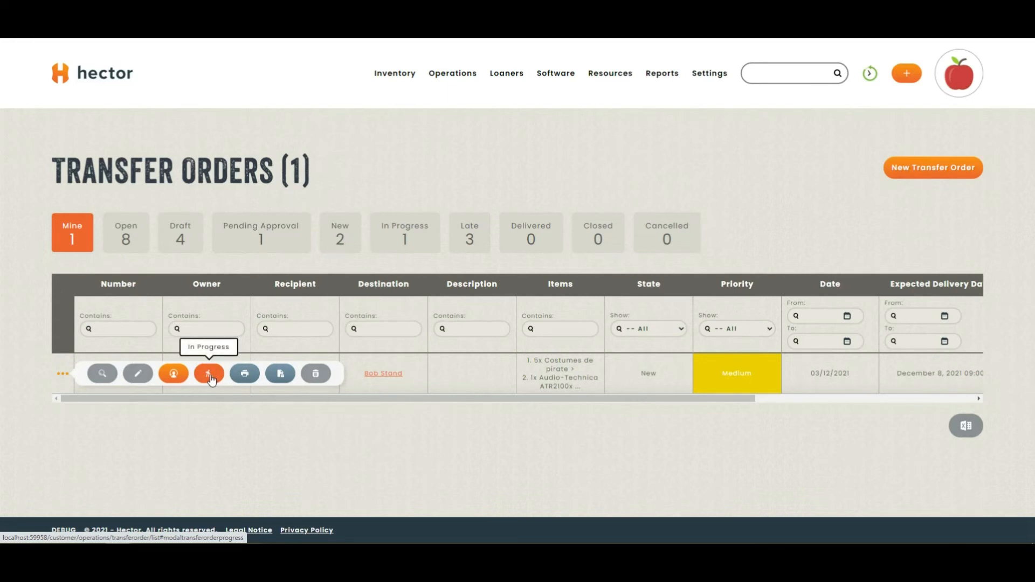
pyautogui.click(245, 374)
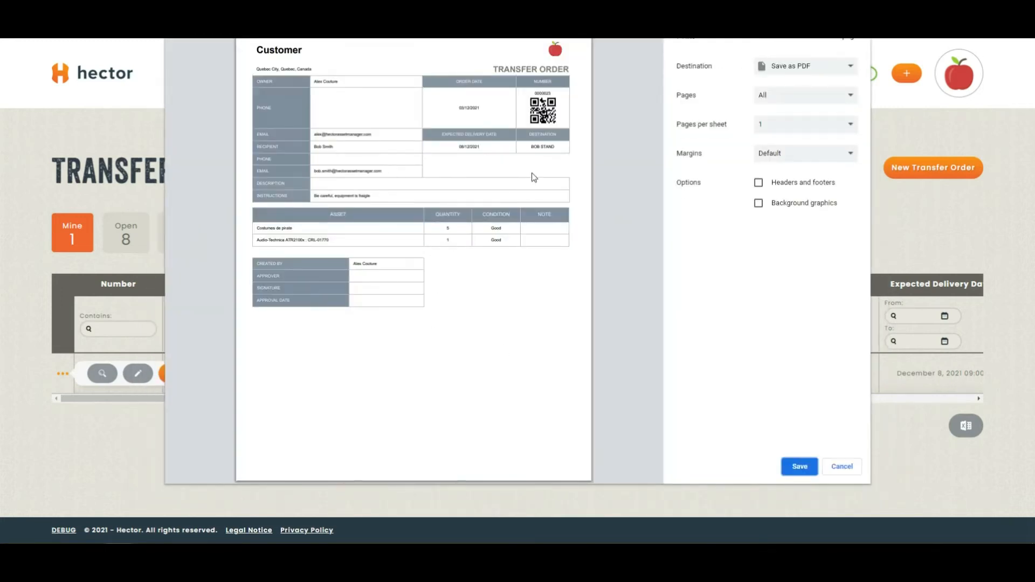
pyautogui.click(845, 467)
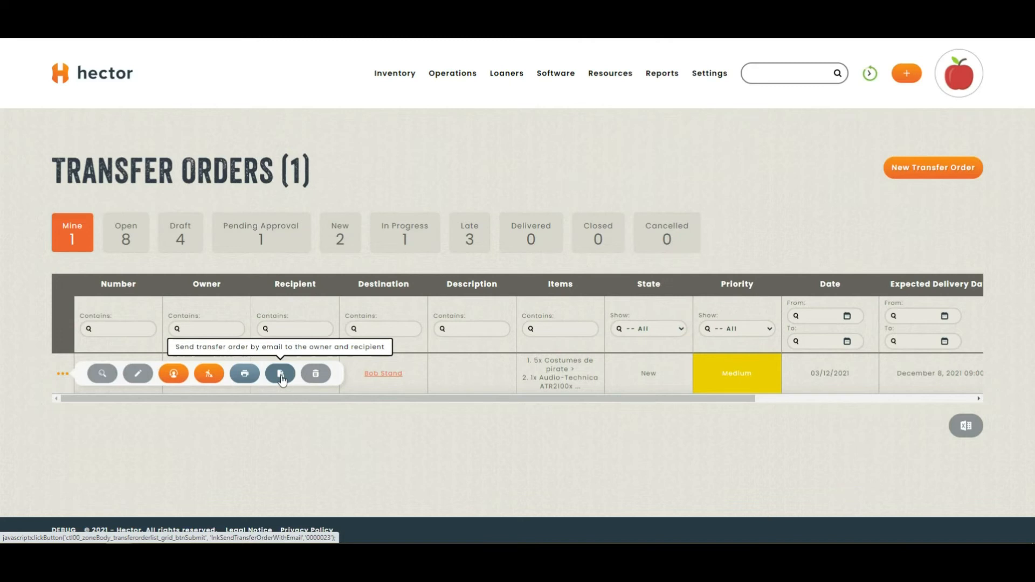
# Start the transfer order's In Progress inventory verification, and clear the Present and Missing marks on the Audio-Technica ATR2100x line.
pyautogui.click(211, 379)
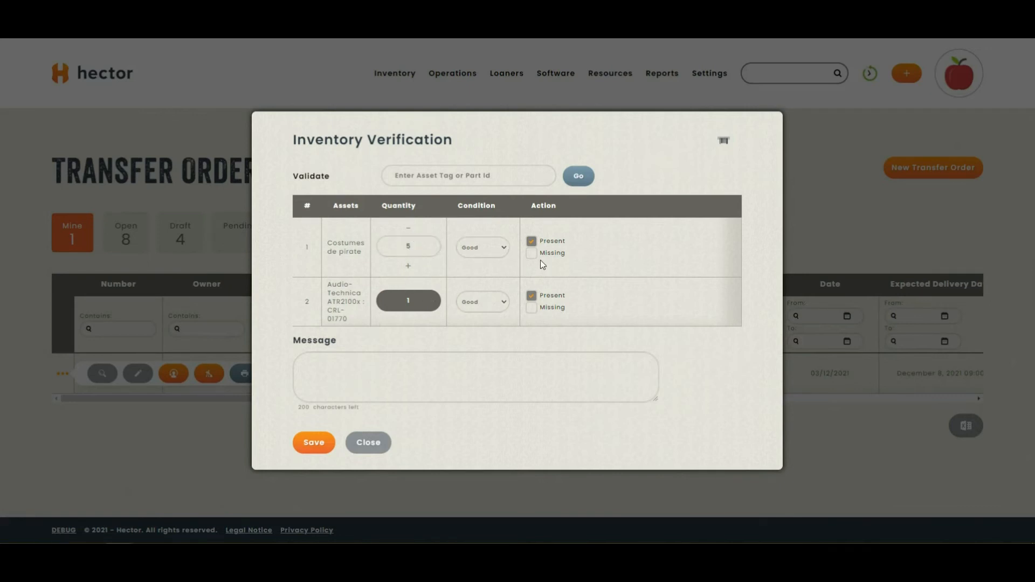
pyautogui.click(532, 308)
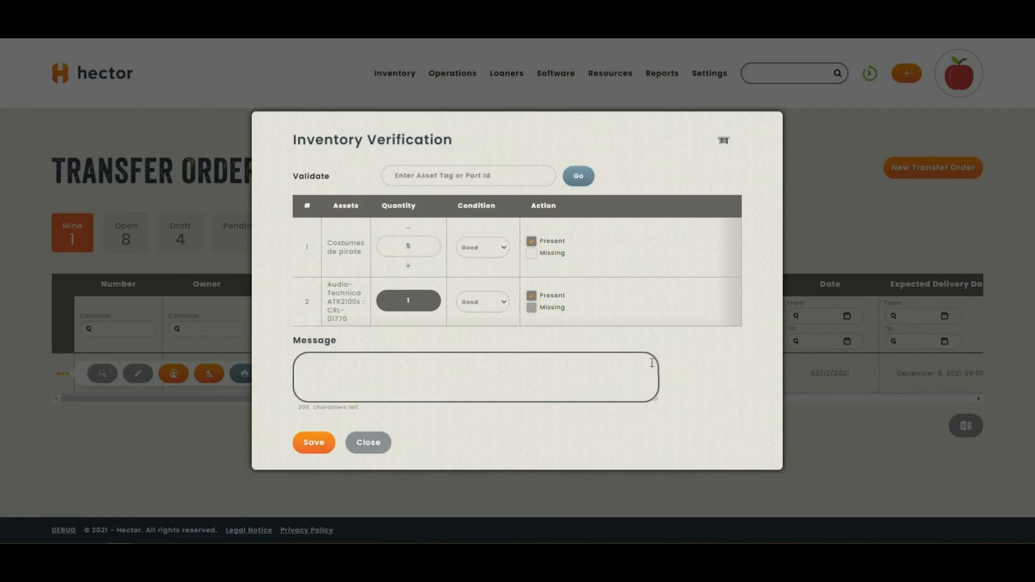
pyautogui.click(532, 296)
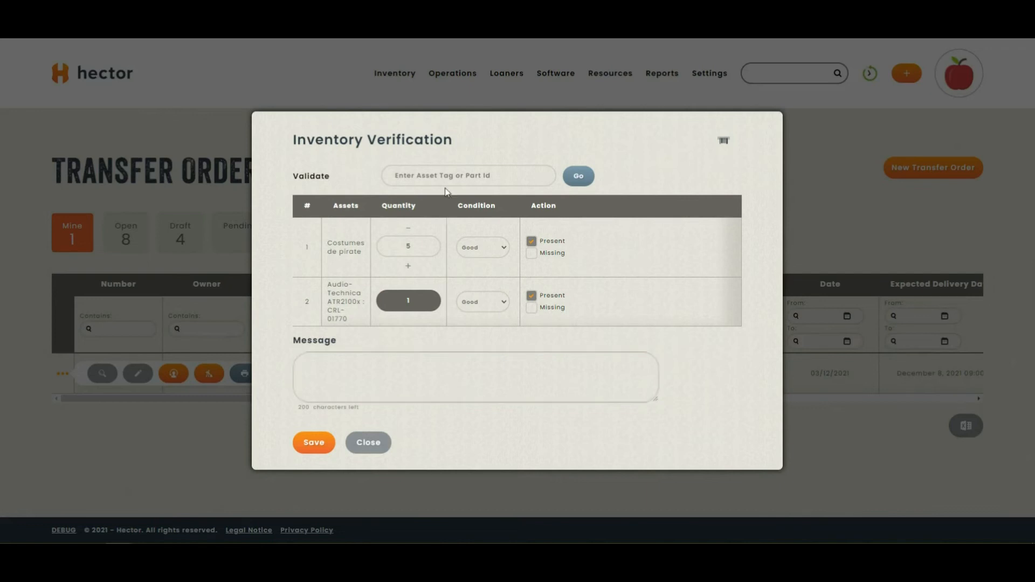
pyautogui.click(532, 296)
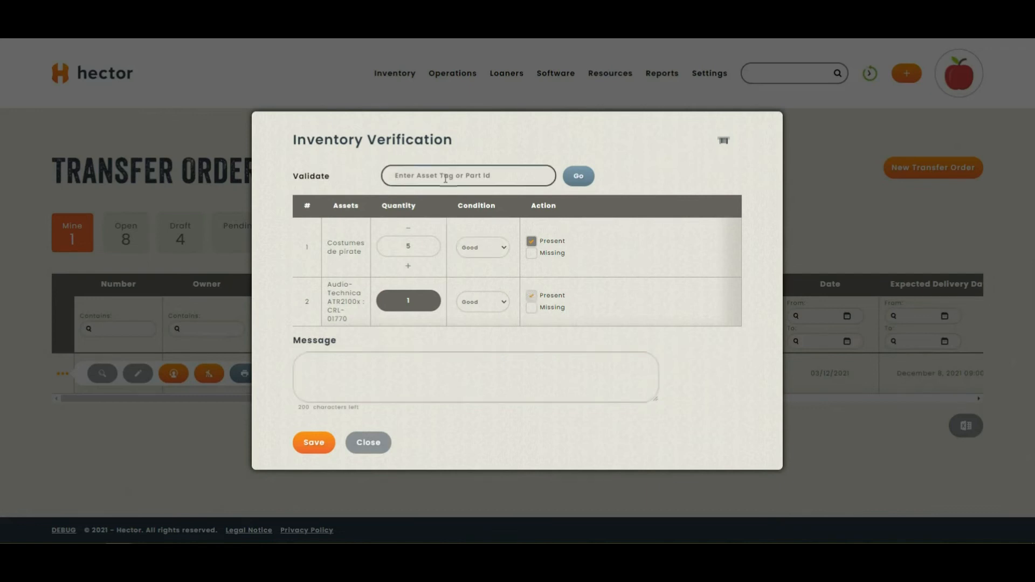
# Validate the microphone as present by its asset tag CRL-01770, and save the inventory verification without a message.
pyautogui.click(463, 181)
pyautogui.write('CRL')
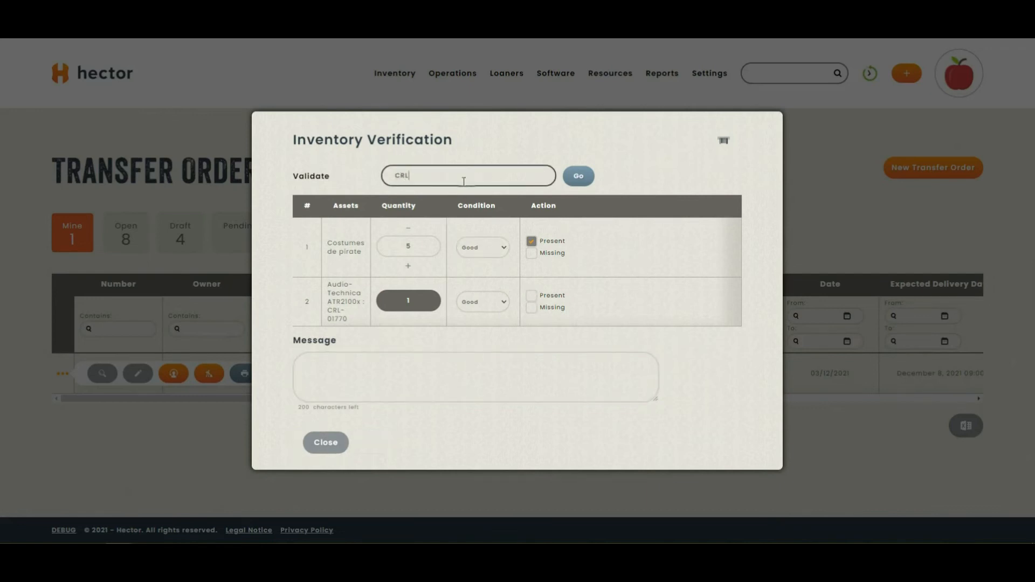
pyautogui.write('-01770')
pyautogui.click(580, 181)
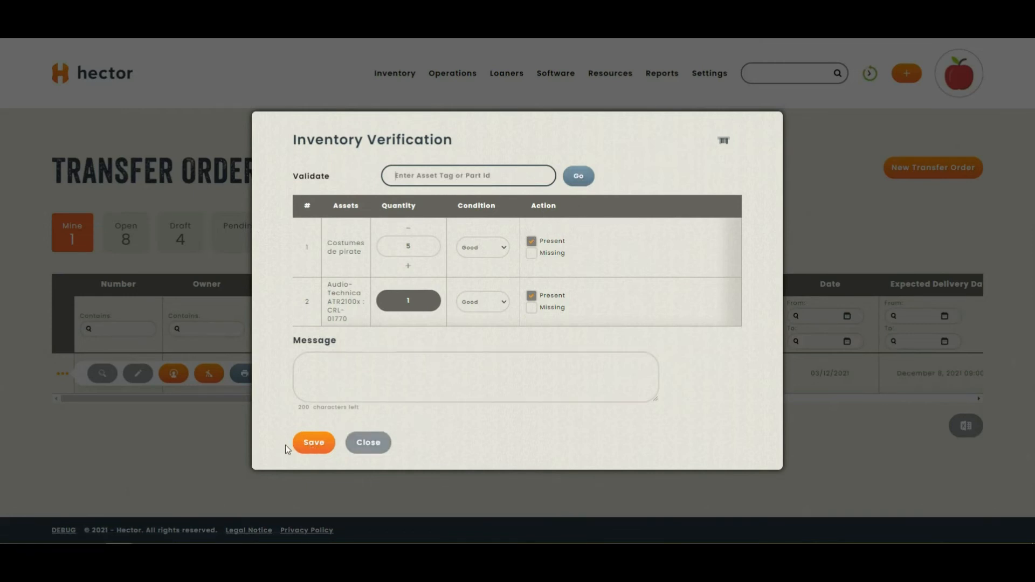
pyautogui.click(423, 398)
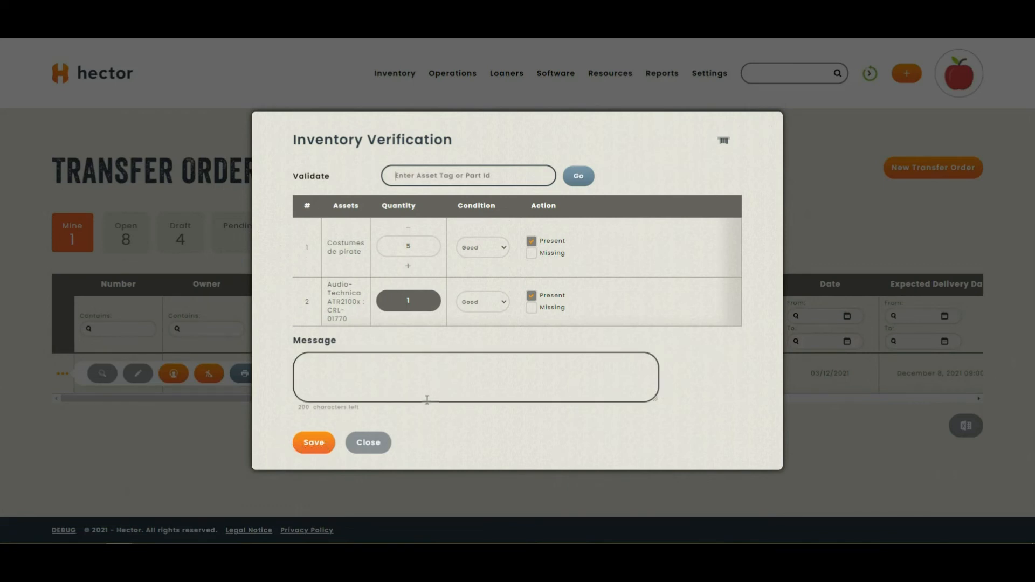
pyautogui.click(317, 448)
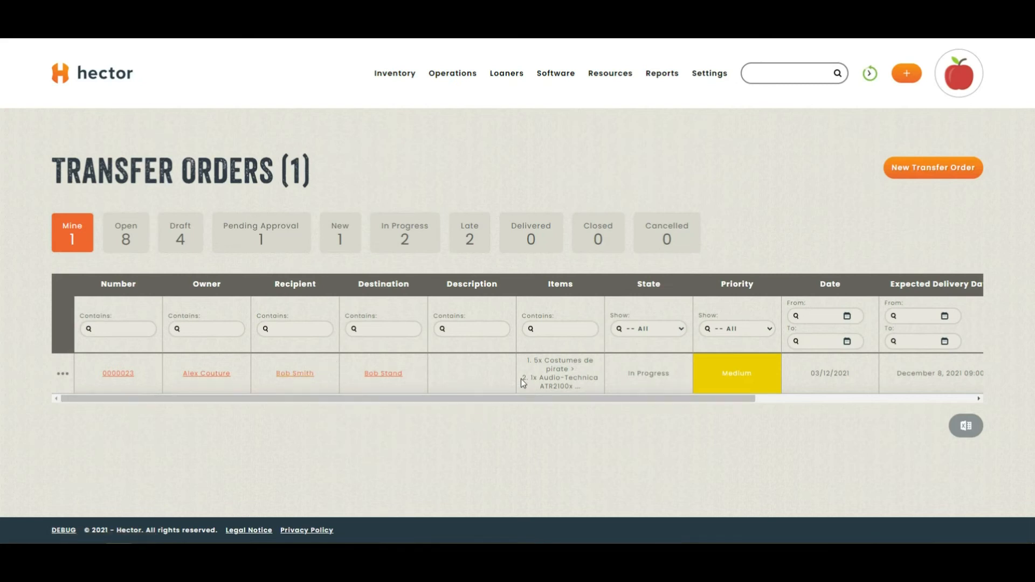
# Deliver the in-progress transfer order with both asset lines set to Deliver, and save the delivery.
pyautogui.click(62, 373)
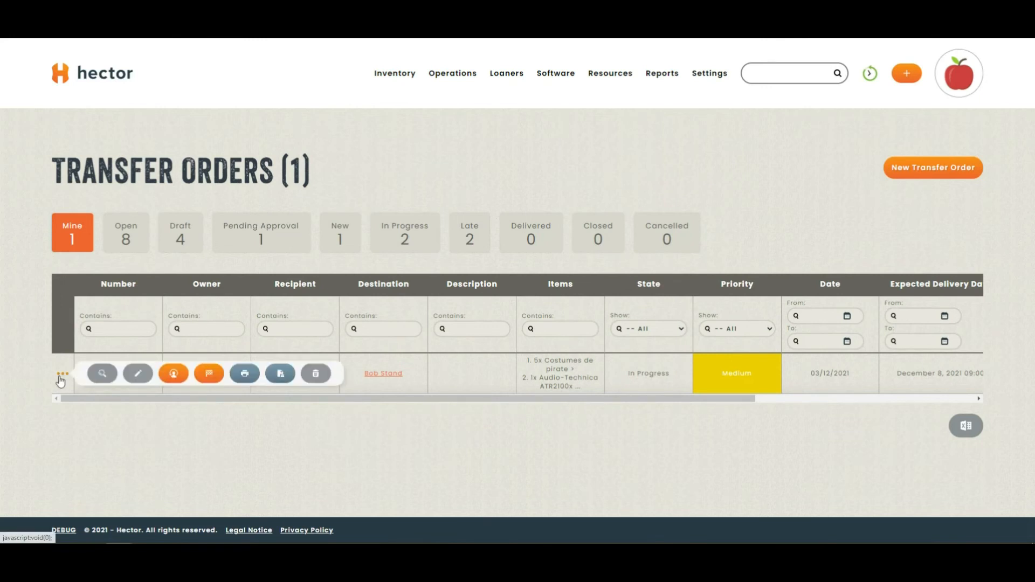
pyautogui.click(210, 376)
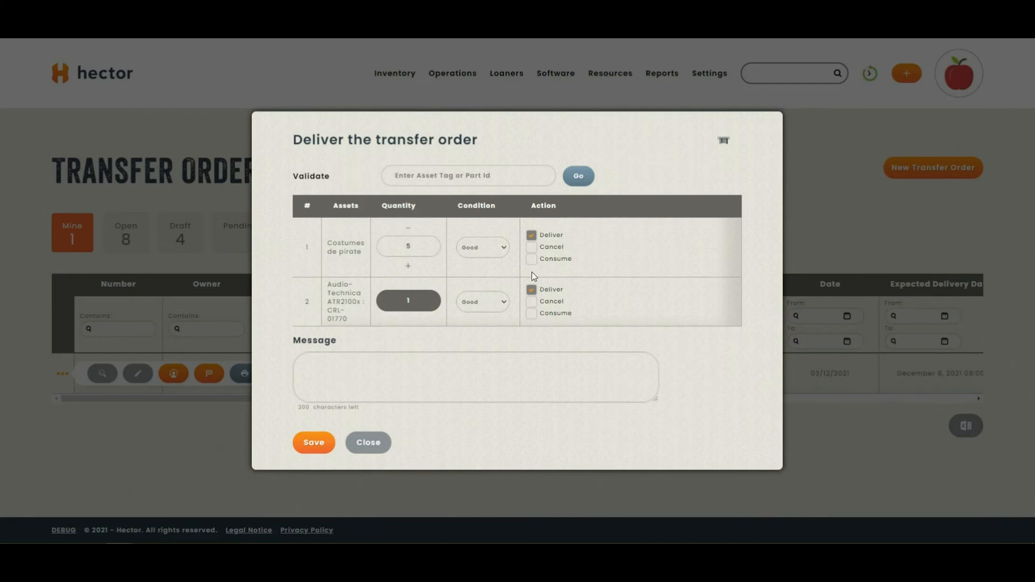
pyautogui.click(532, 247)
pyautogui.click(531, 237)
pyautogui.click(317, 449)
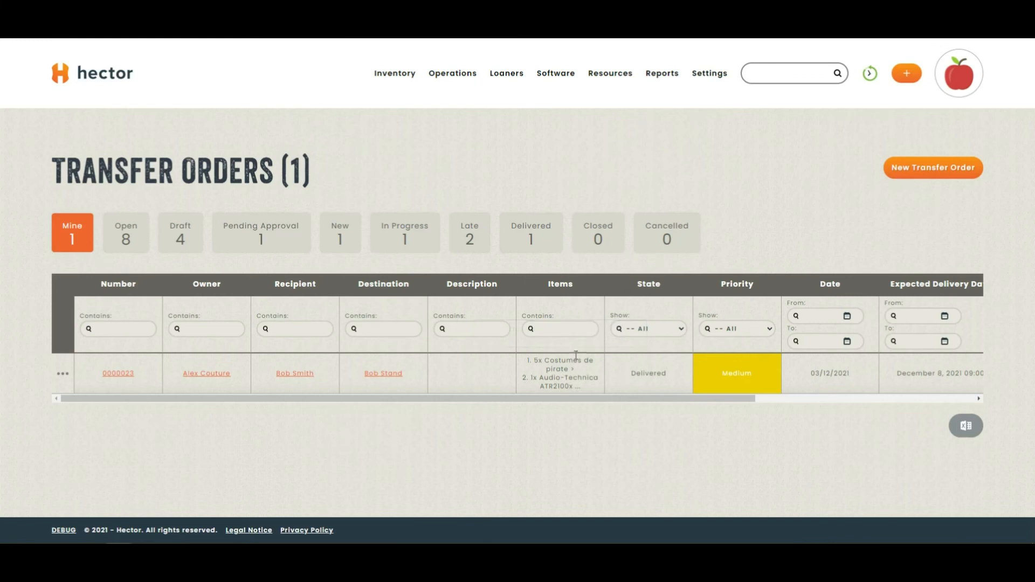
# Search the system for the recipient's full name, and look through the matching users.
pyautogui.click(776, 72)
pyautogui.write('bob smith')
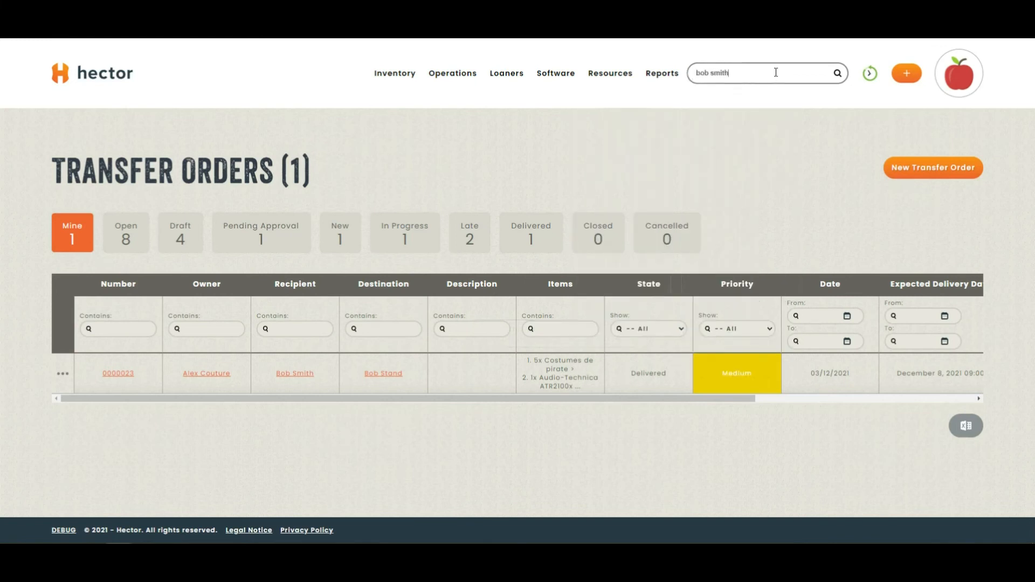
pyautogui.press('Return')
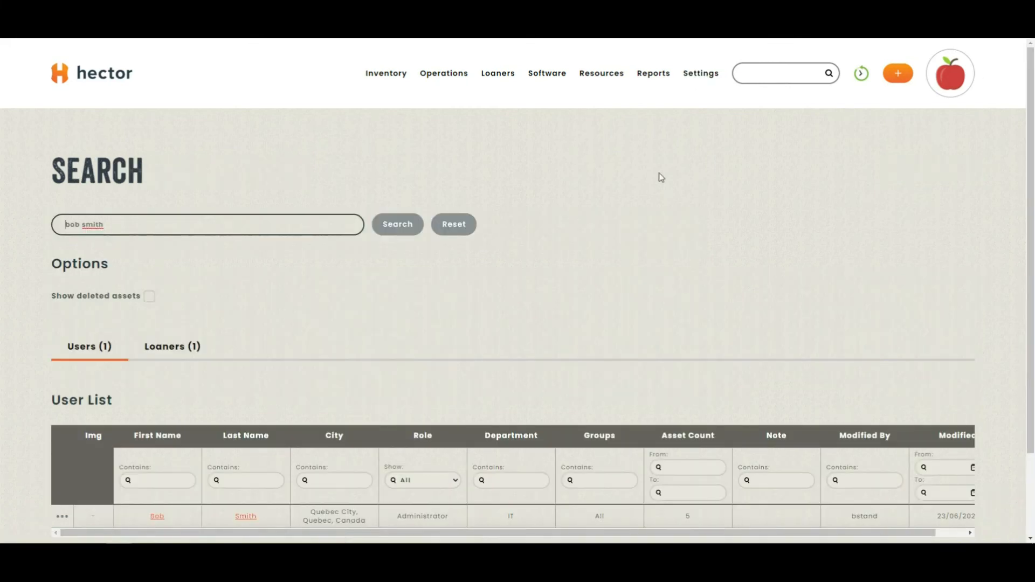
pyautogui.scroll(-2, 118, 383)
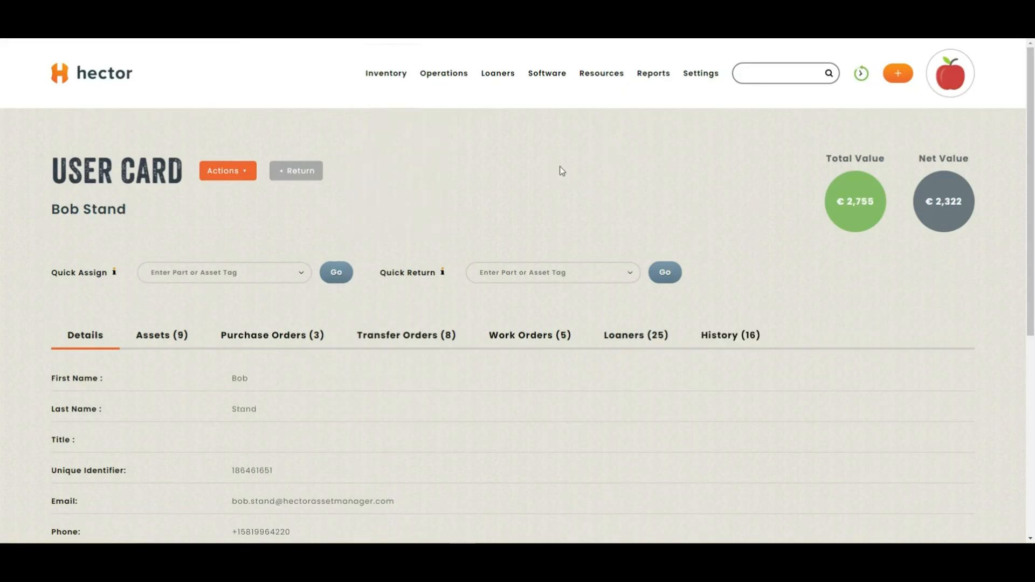
# Examine the destination user's card, including the personal details and the list of assigned assets.
pyautogui.scroll(-2, 420, 180)
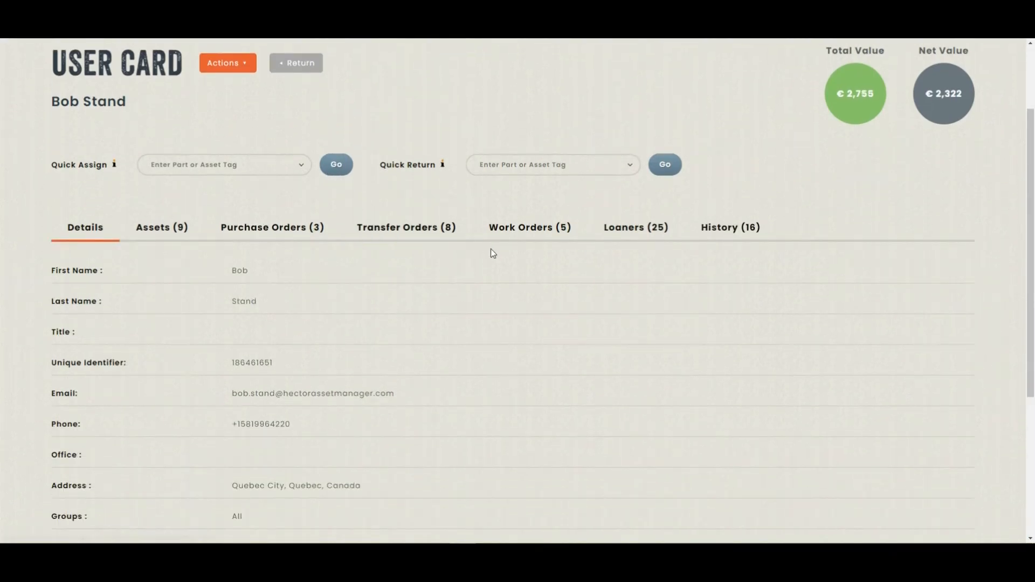
pyautogui.scroll(-1, 215, 291)
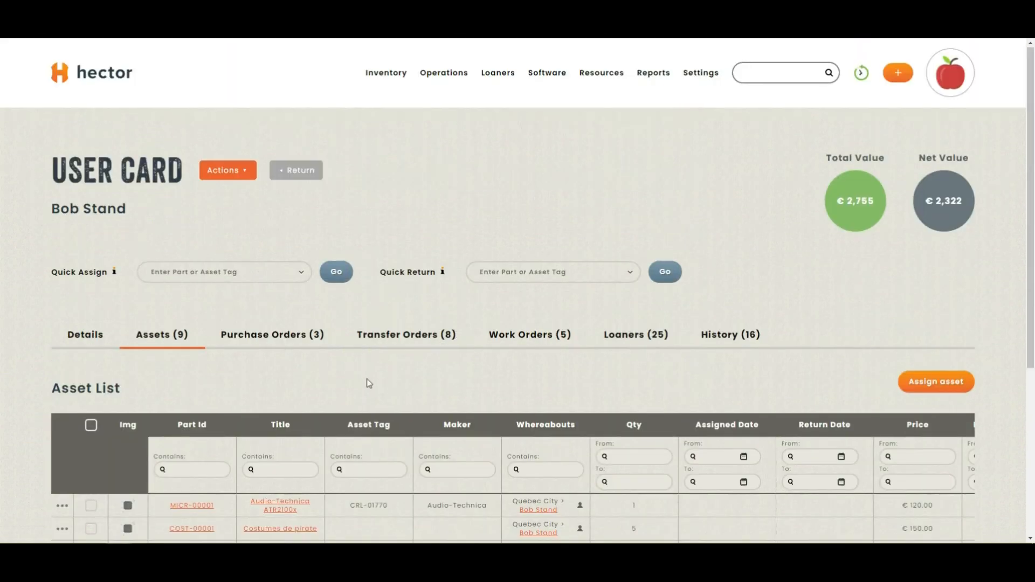
pyautogui.scroll(-2, 340, 405)
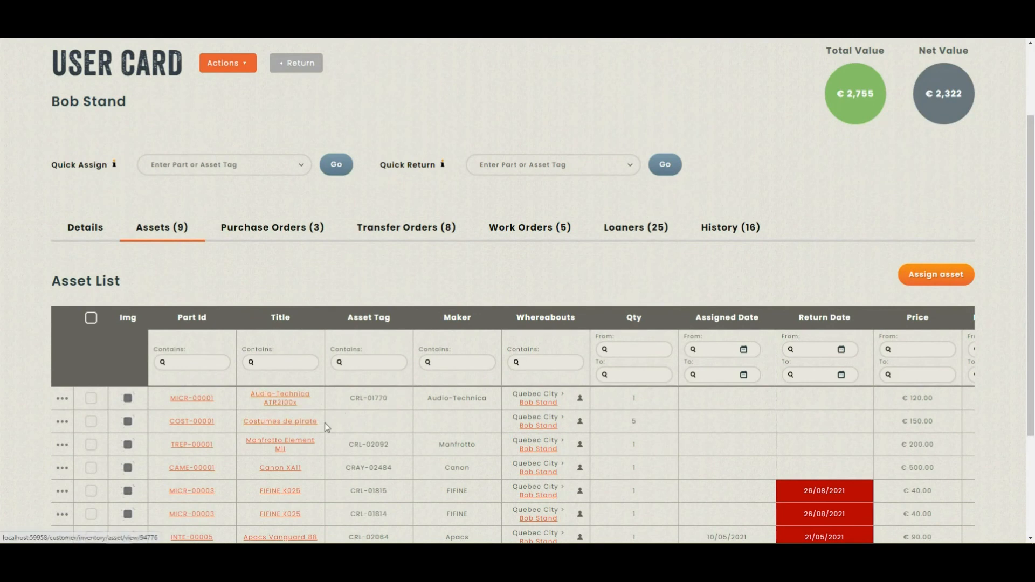
pyautogui.scroll(-1, 326, 420)
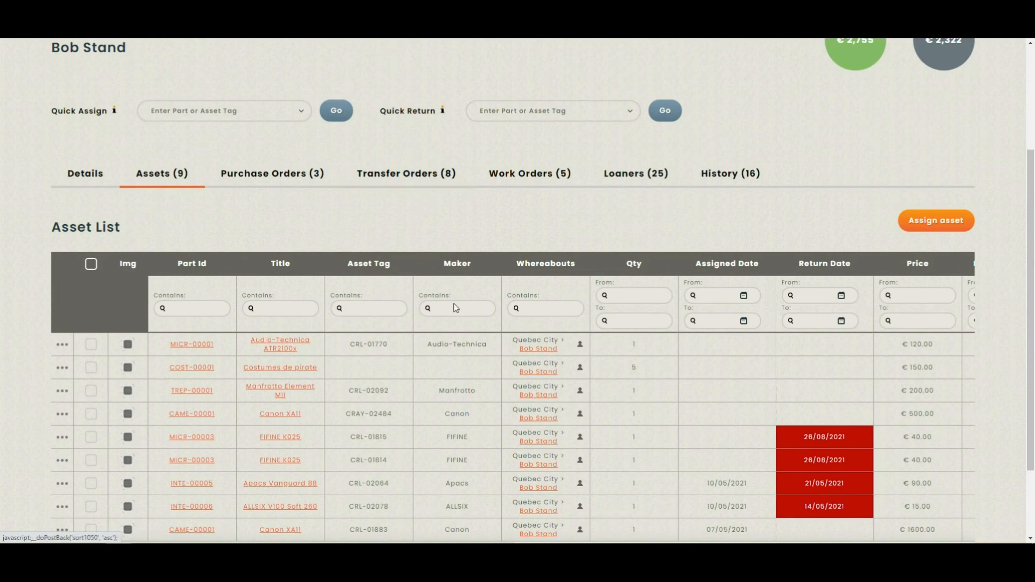
# Examine the transfer orders linked to the destination user, including their items, states and priorities.
pyautogui.click(404, 186)
pyautogui.scroll(-2, 404, 291)
pyautogui.scroll(-2, 410, 282)
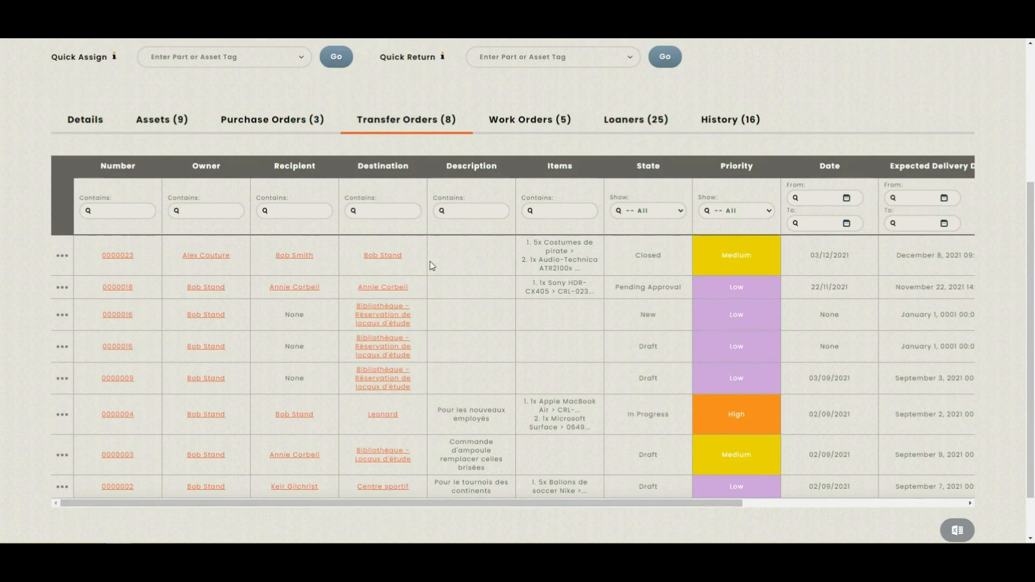
pyautogui.scroll(1, 408, 448)
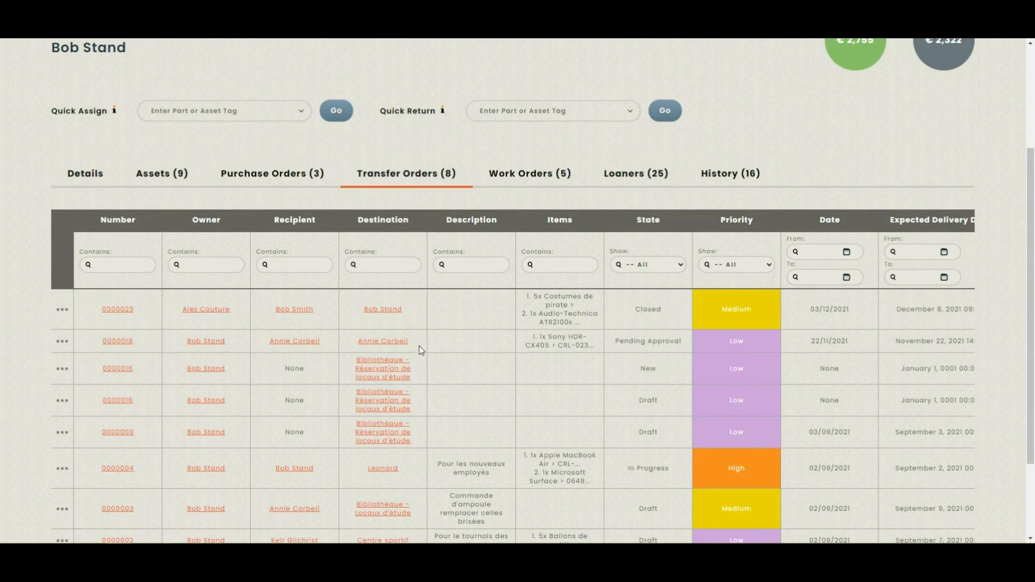
pyautogui.scroll(3, 420, 338)
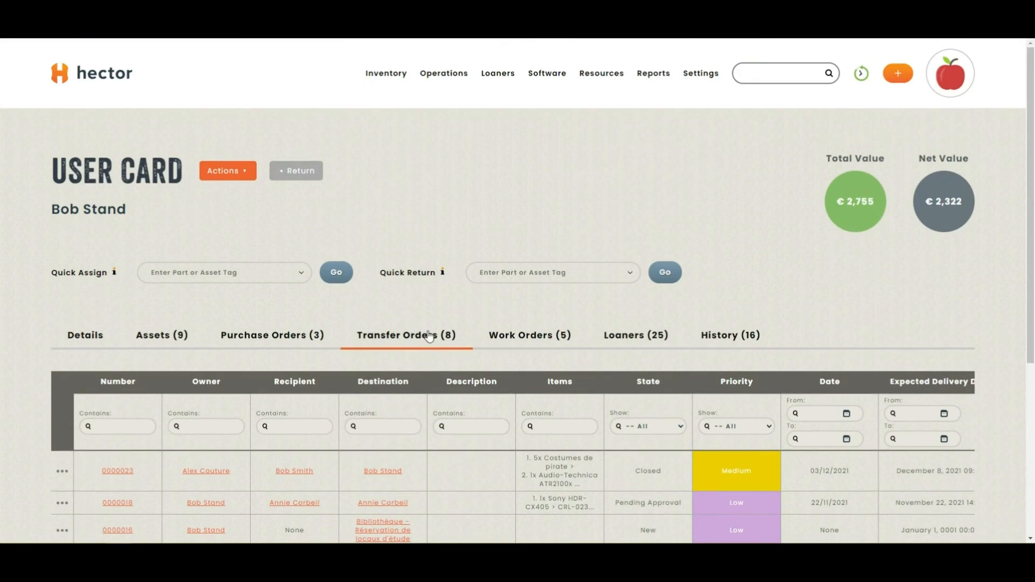
pyautogui.scroll(-1, 427, 342)
pyautogui.scroll(1, 420, 358)
pyautogui.scroll(-2, 492, 225)
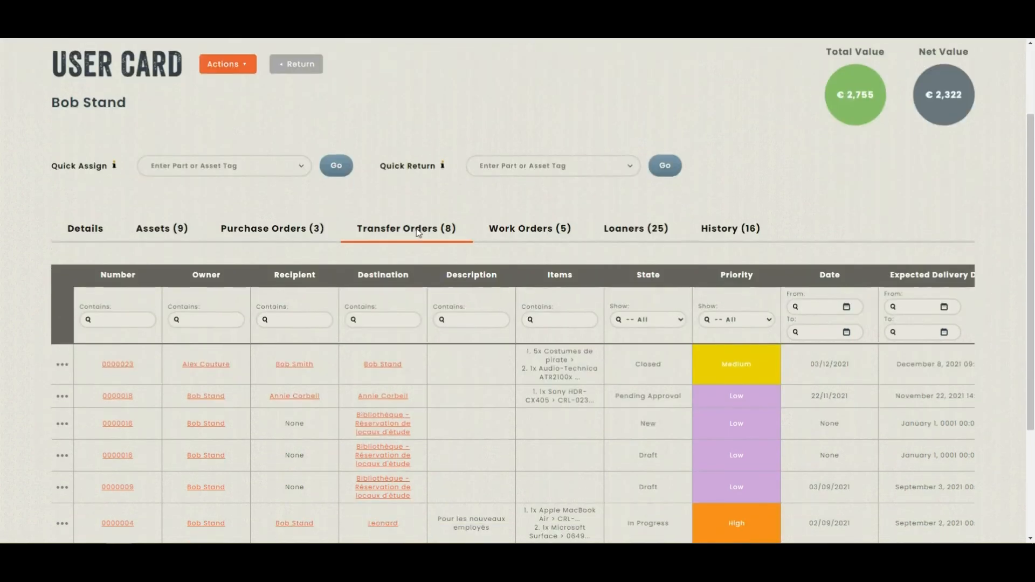
pyautogui.scroll(2, 410, 269)
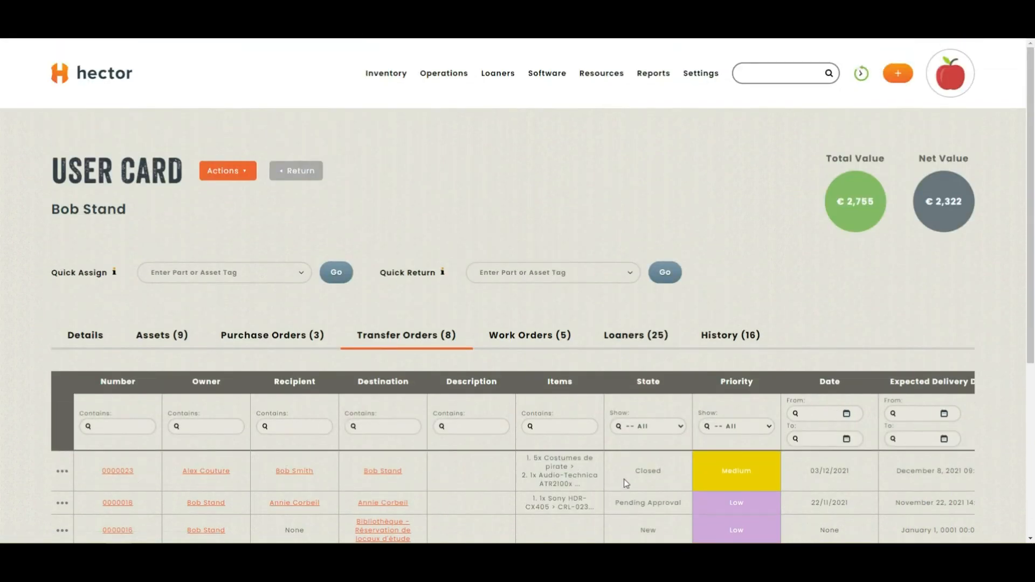
# Return to the list of transfer orders, and show only the closed ones.
pyautogui.moveTo(445, 70)
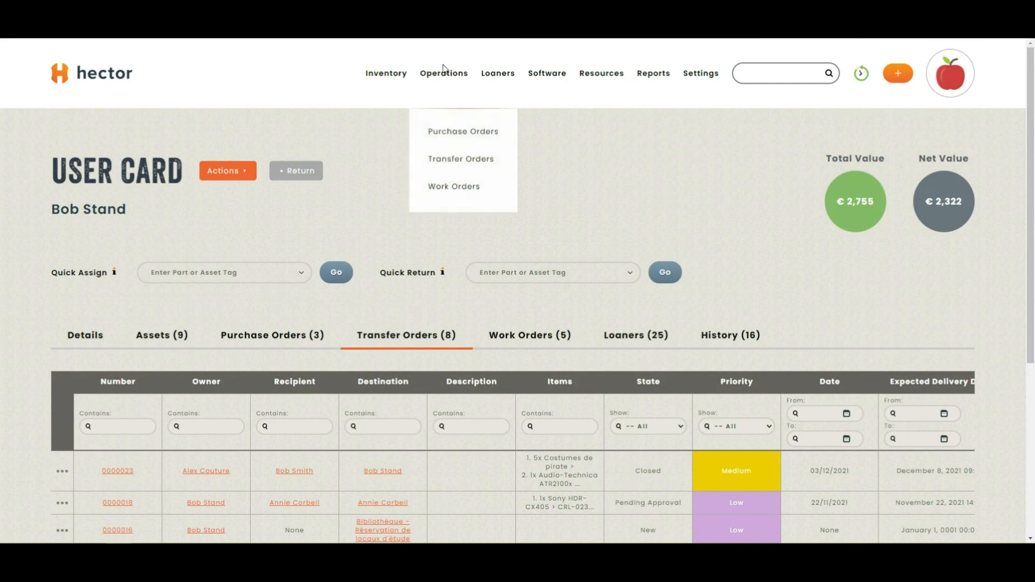
pyautogui.click(457, 160)
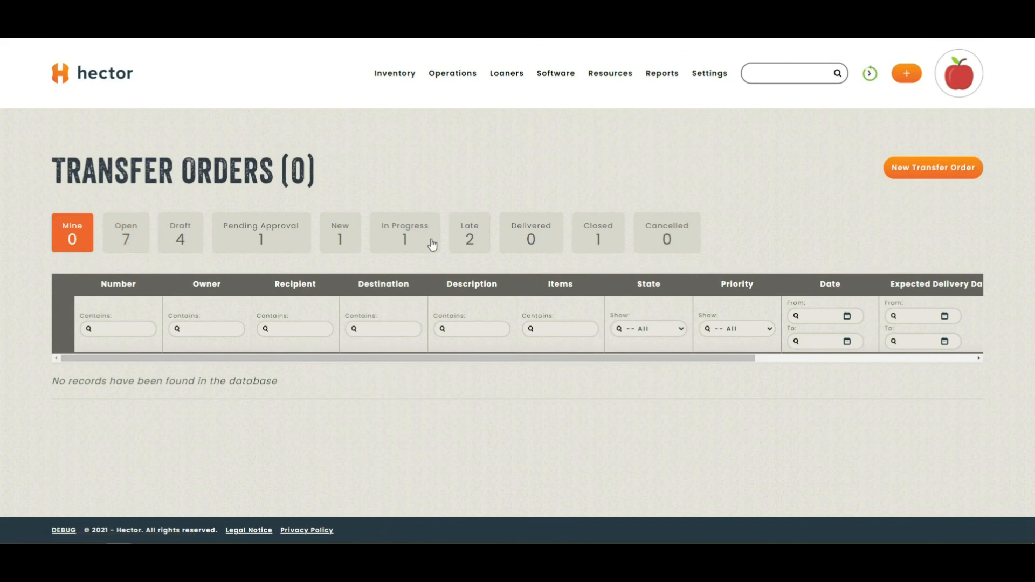
pyautogui.click(599, 241)
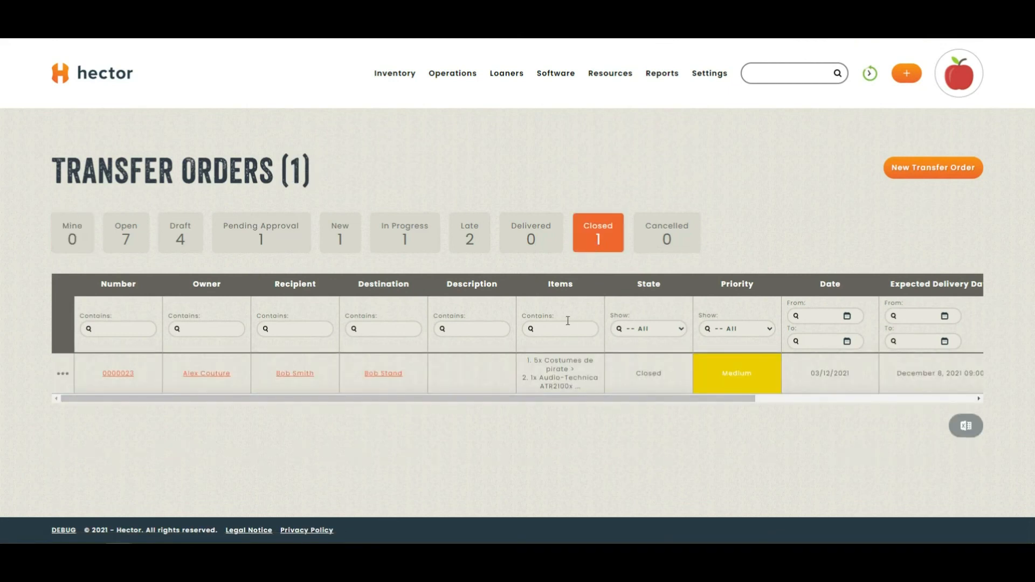
pyautogui.moveTo(593, 399); pyautogui.dragTo(439, 405)
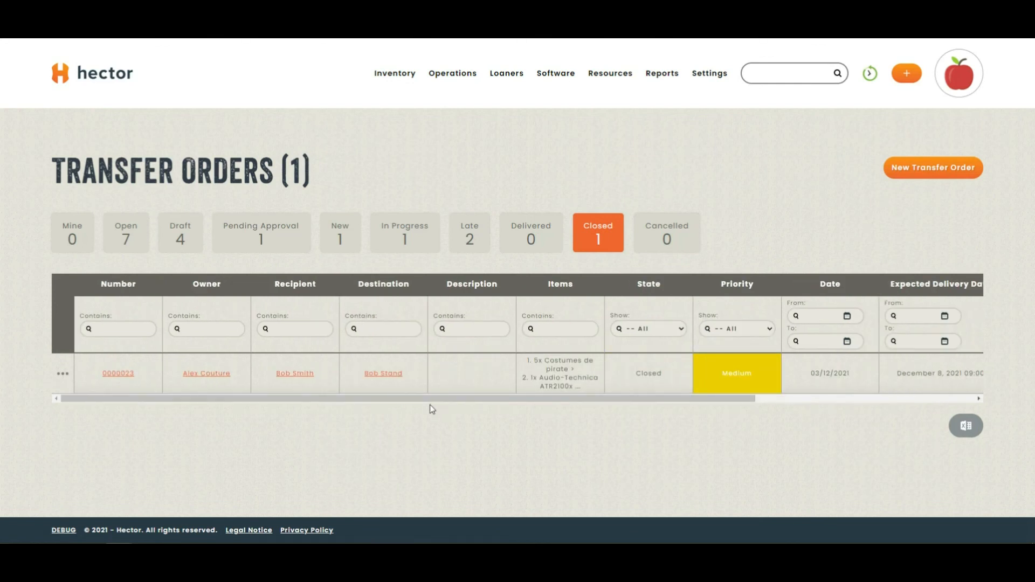